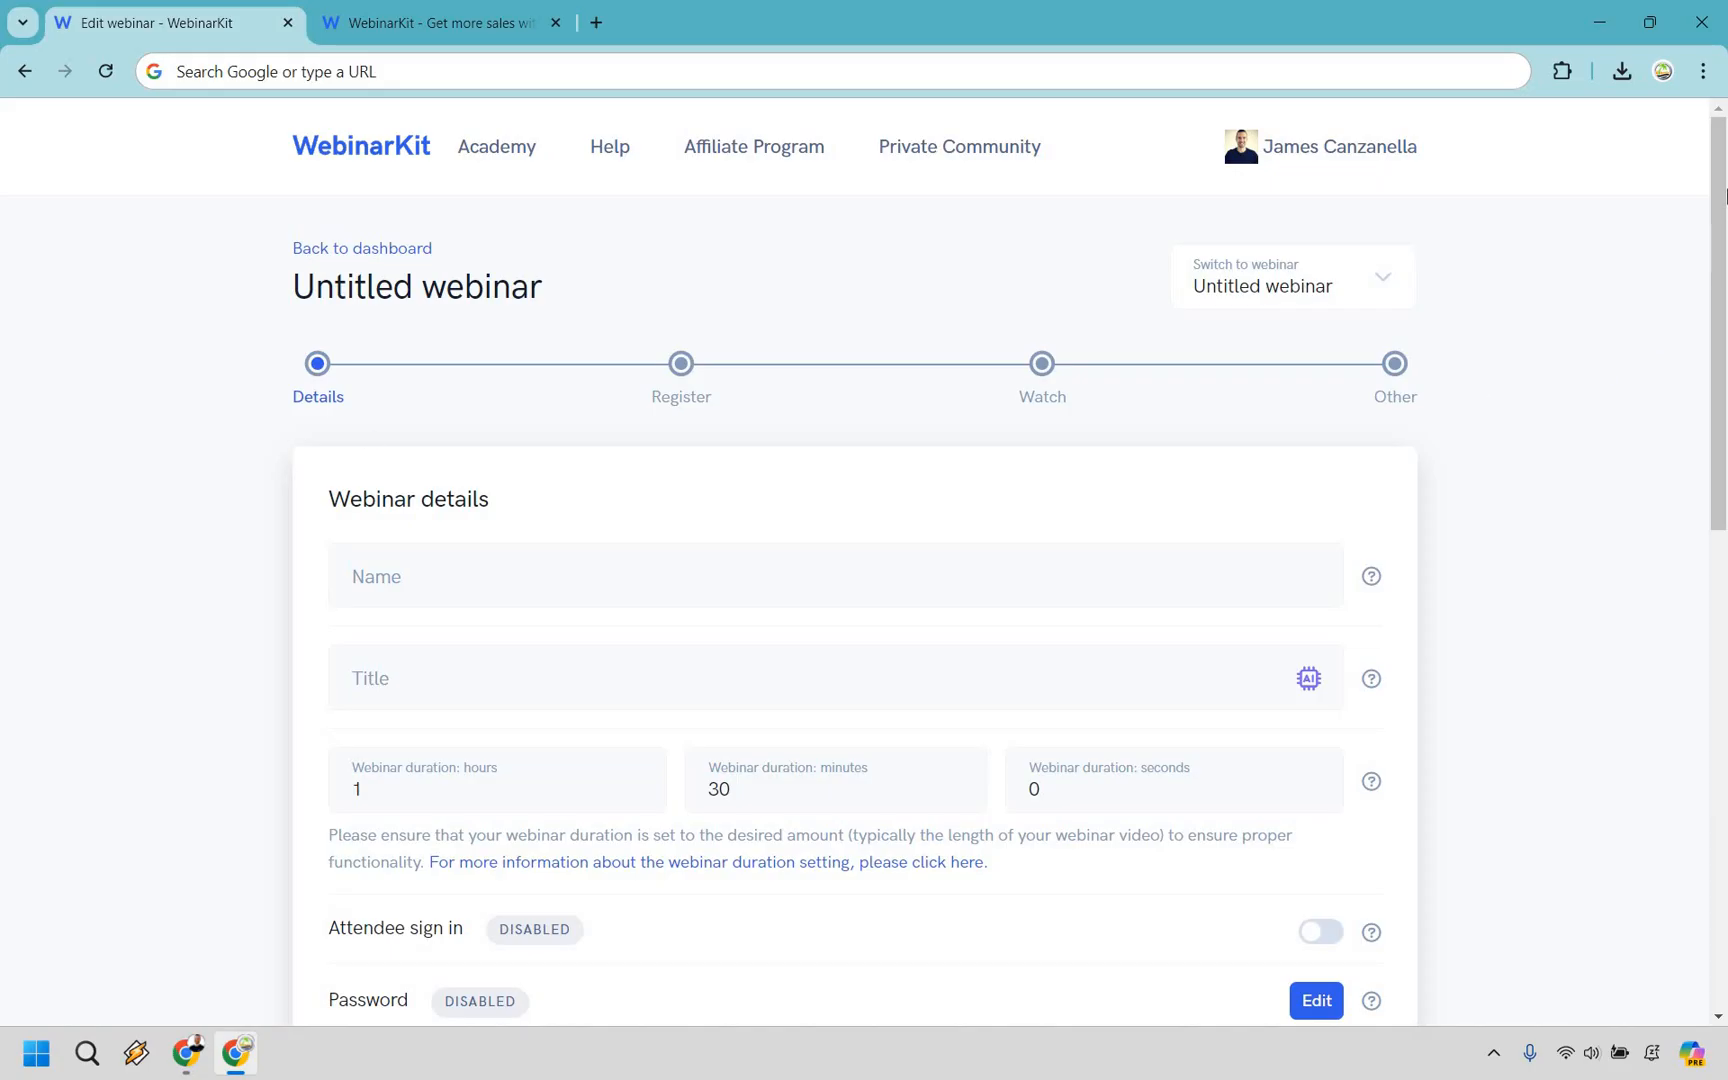
# Name the webinar Digital Products, title it "How To Create 100 Digital Products (While Outsourcing The Boring Stuff)" and set 1.jpg as the brand image.
pyautogui.scroll(-3, 1724, 295)
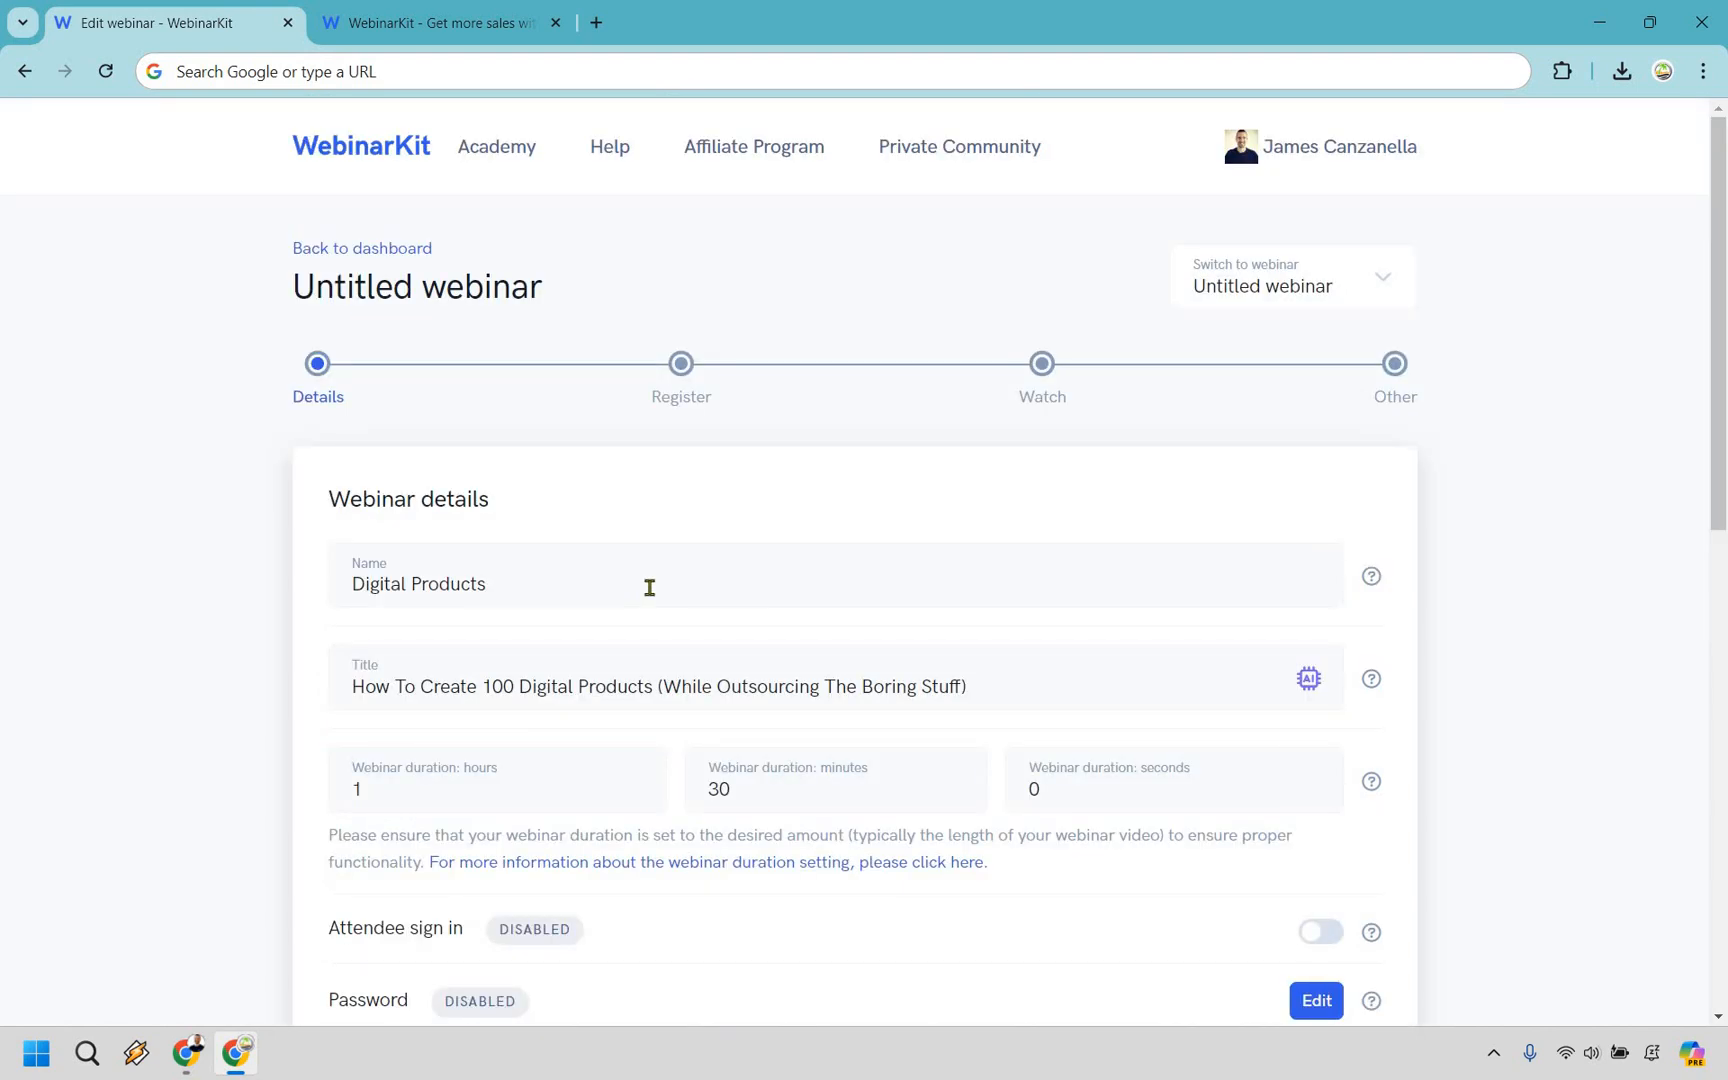
pyautogui.scroll(-1, 1373, 582)
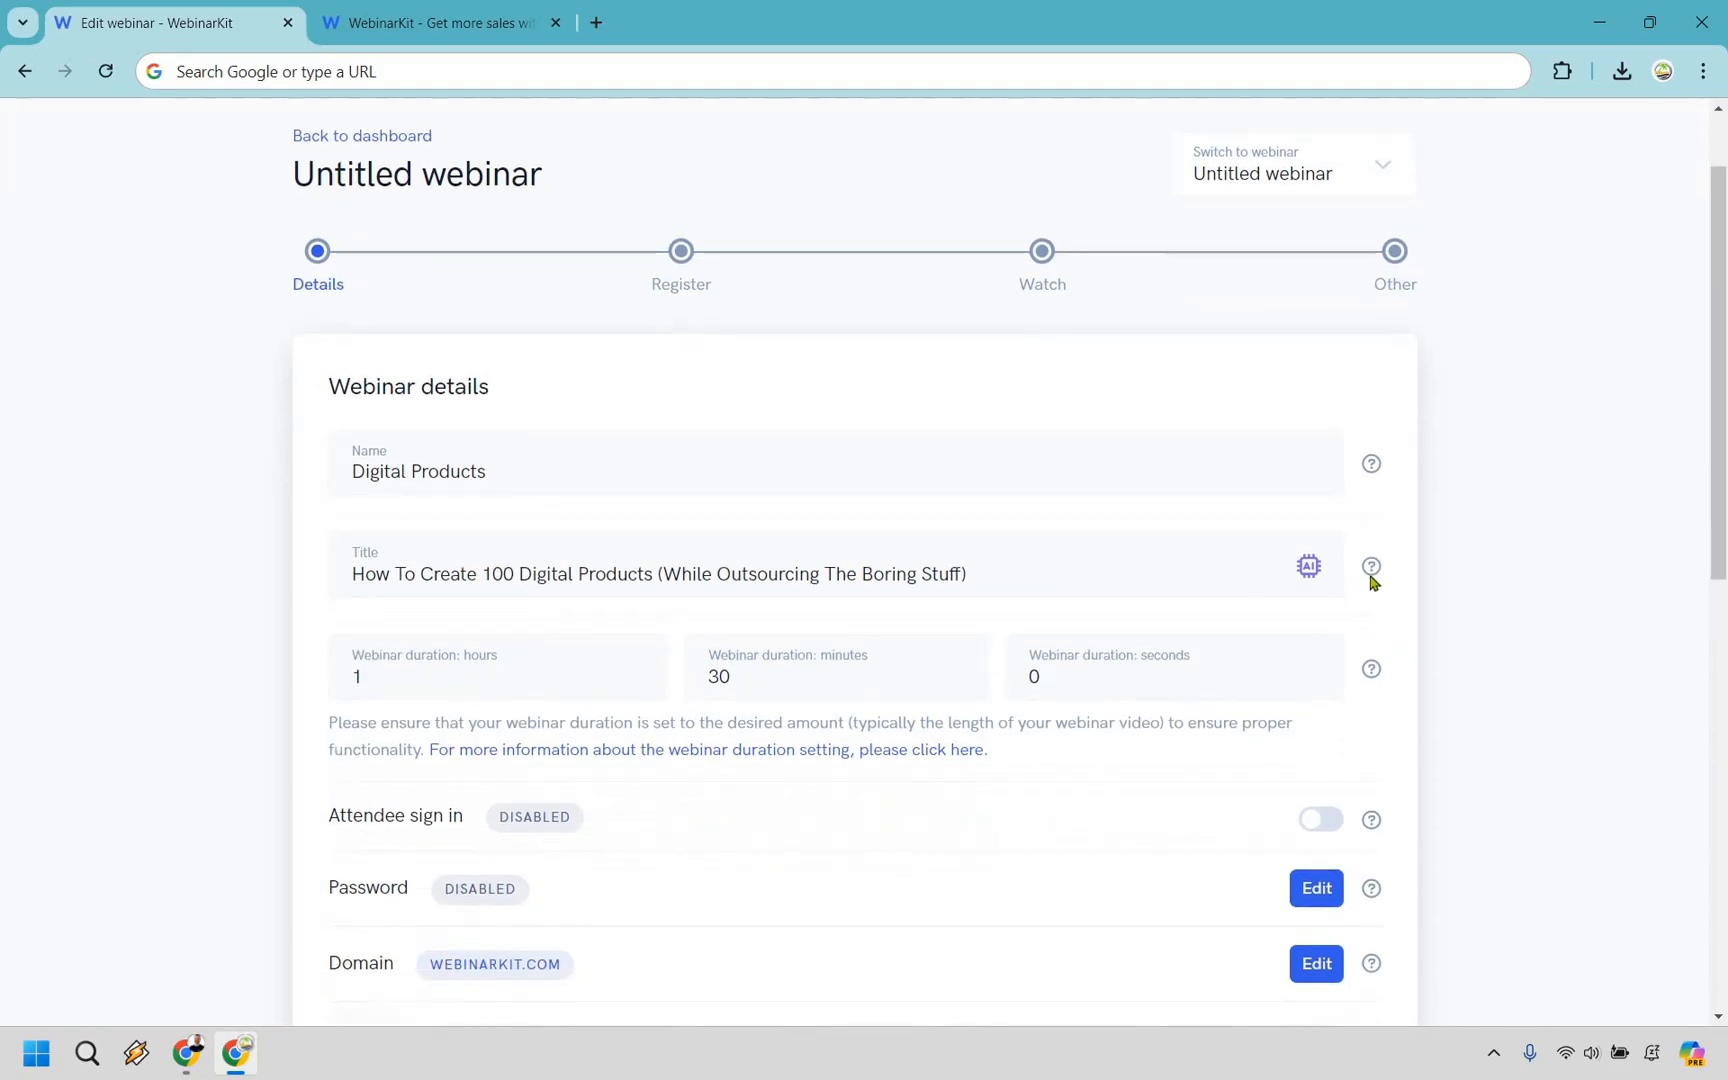
pyautogui.moveTo(1369, 578)
pyautogui.scroll(-3, 700, 505)
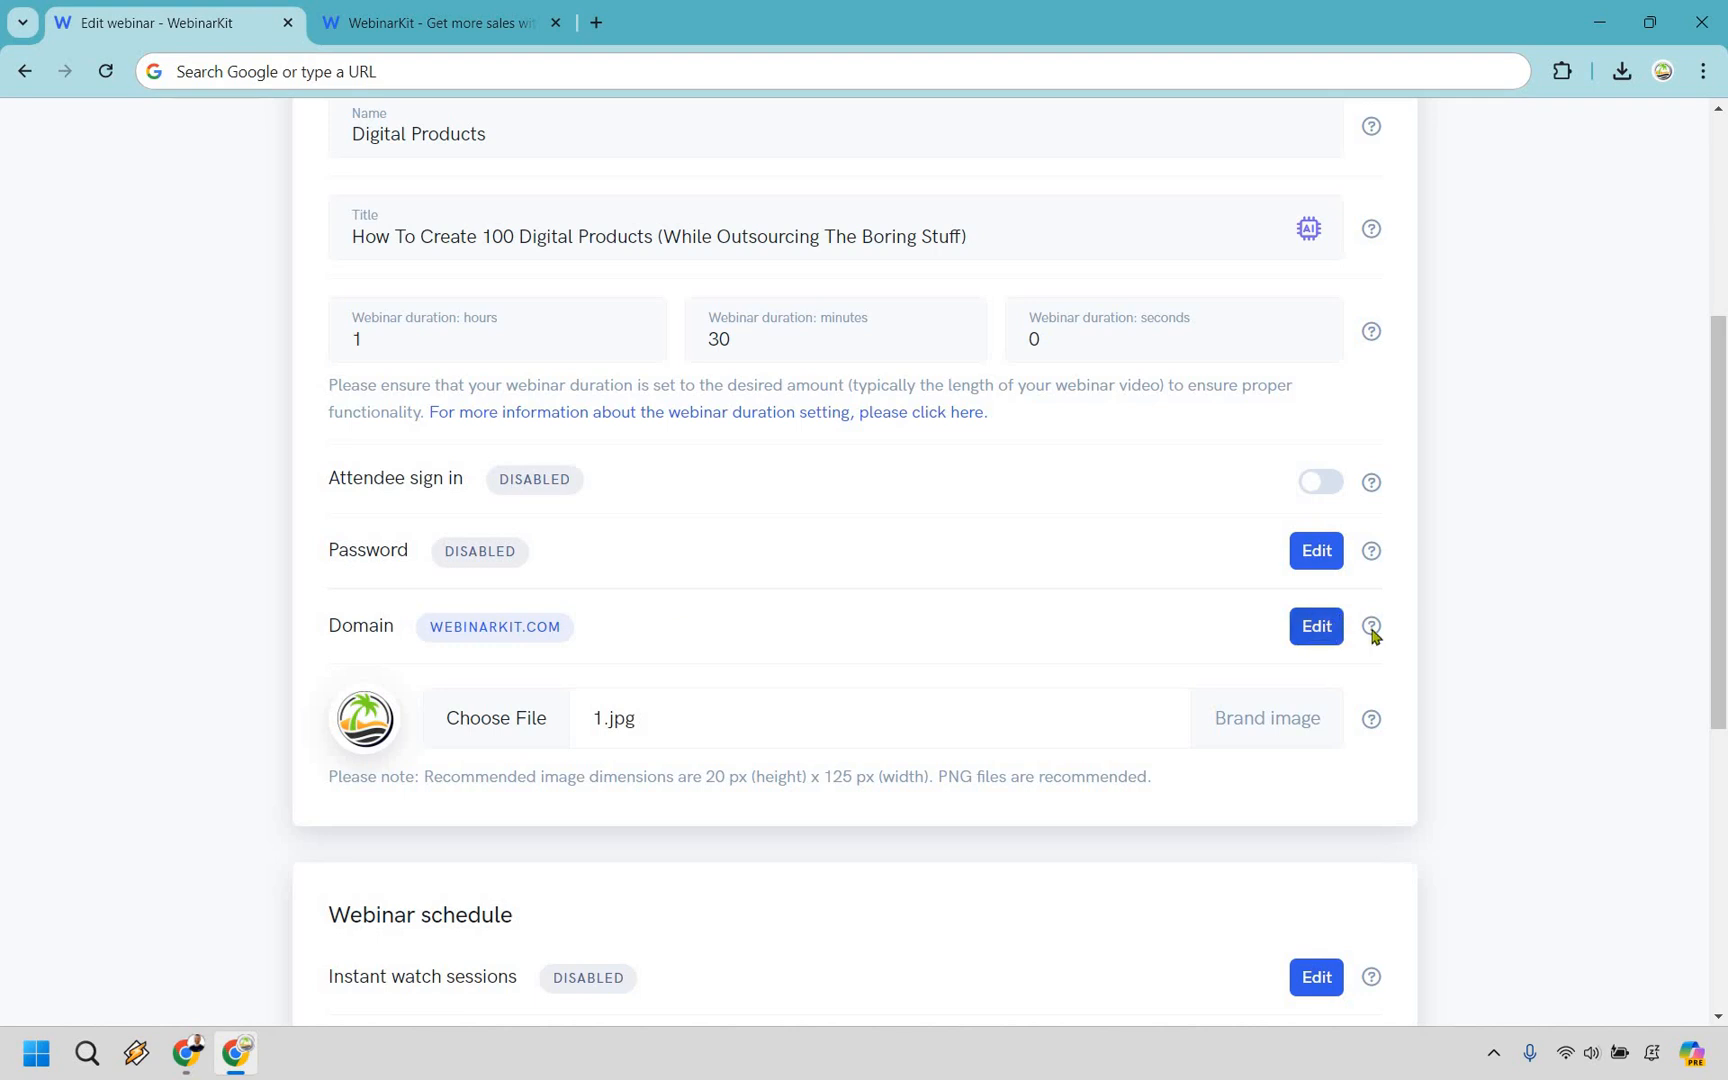
pyautogui.moveTo(1371, 627)
pyautogui.scroll(-3, 877, 412)
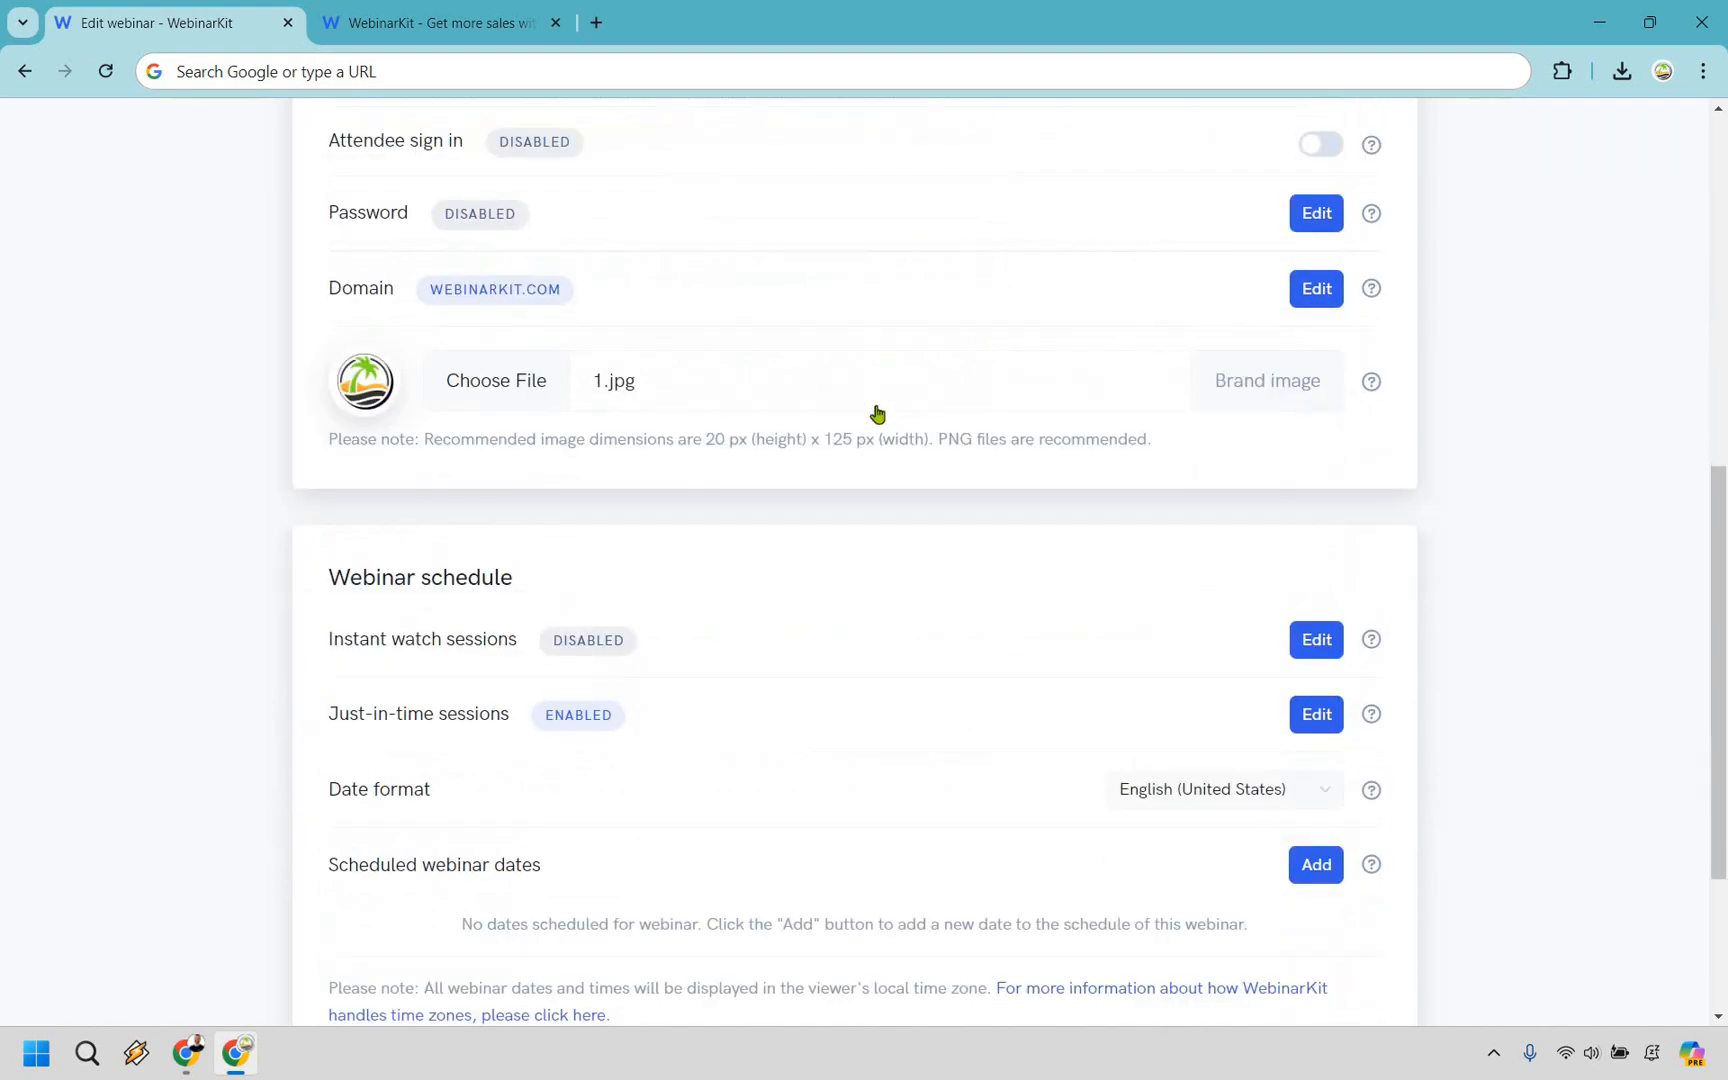
pyautogui.scroll(-3, 1404, 370)
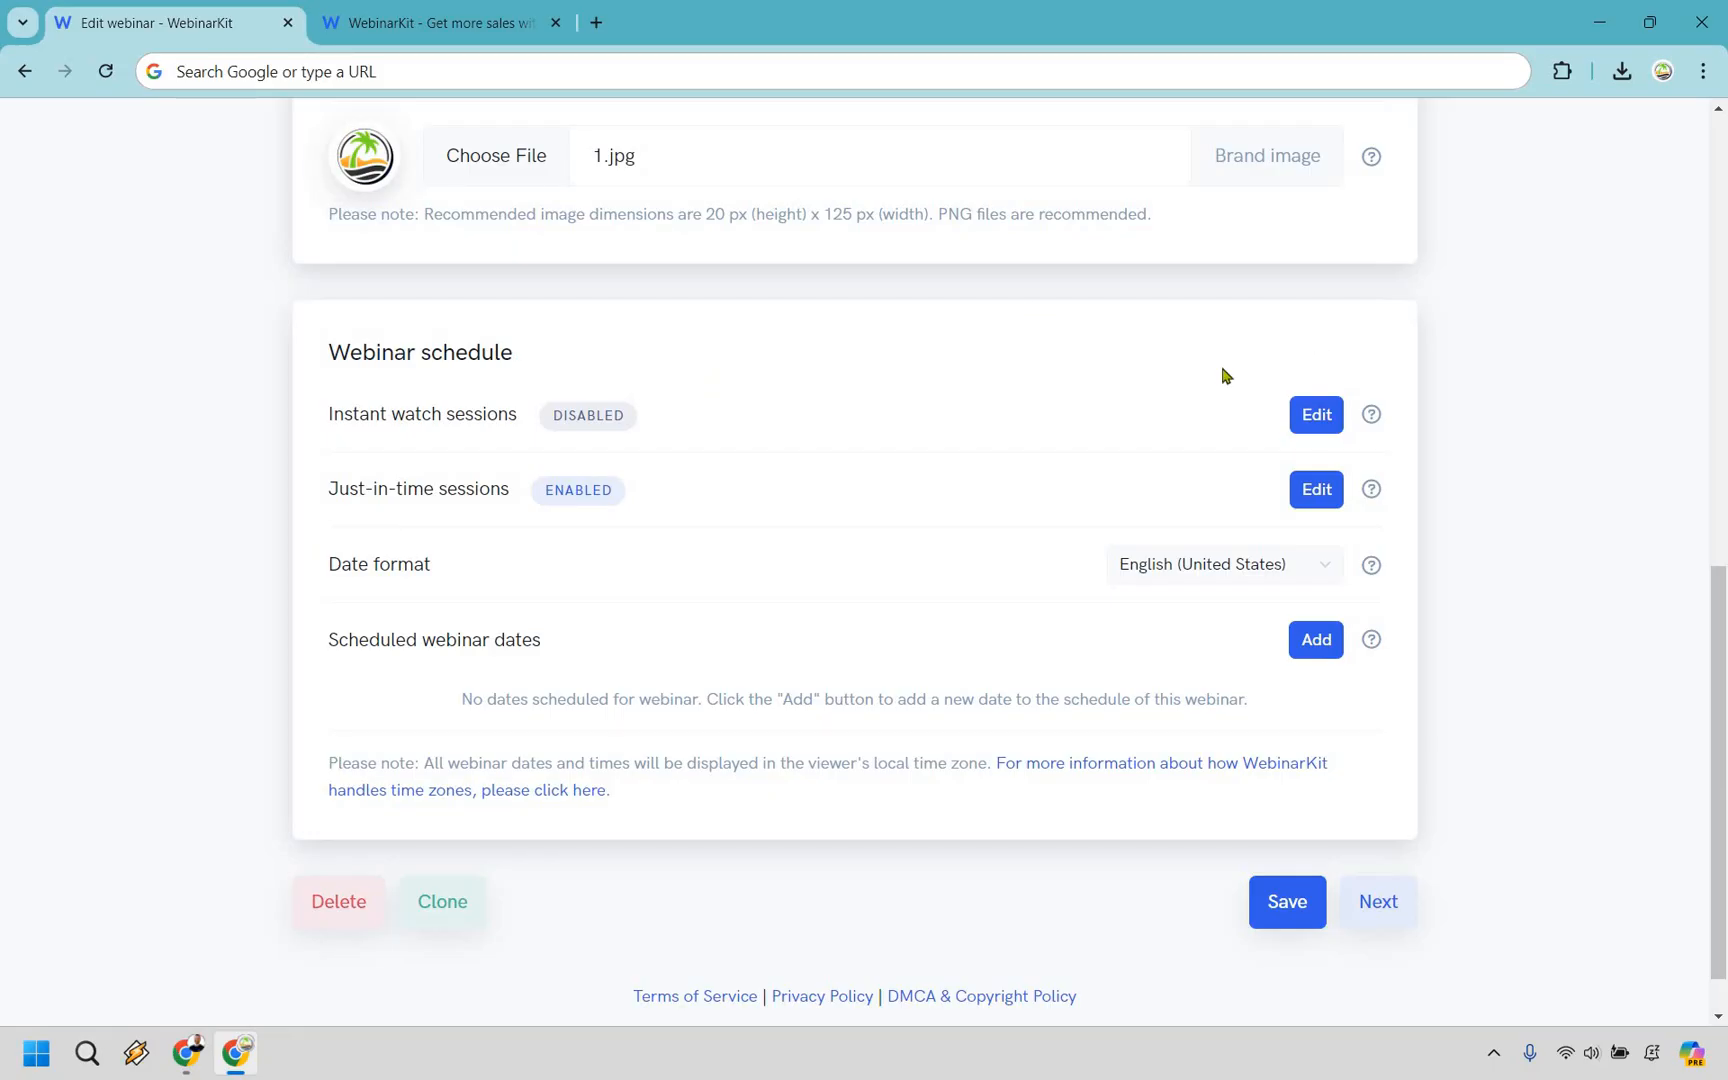
# Review the explanations of the webinar schedule settings and the options for adding a webinar date, without adding one.
pyautogui.moveTo(1371, 418)
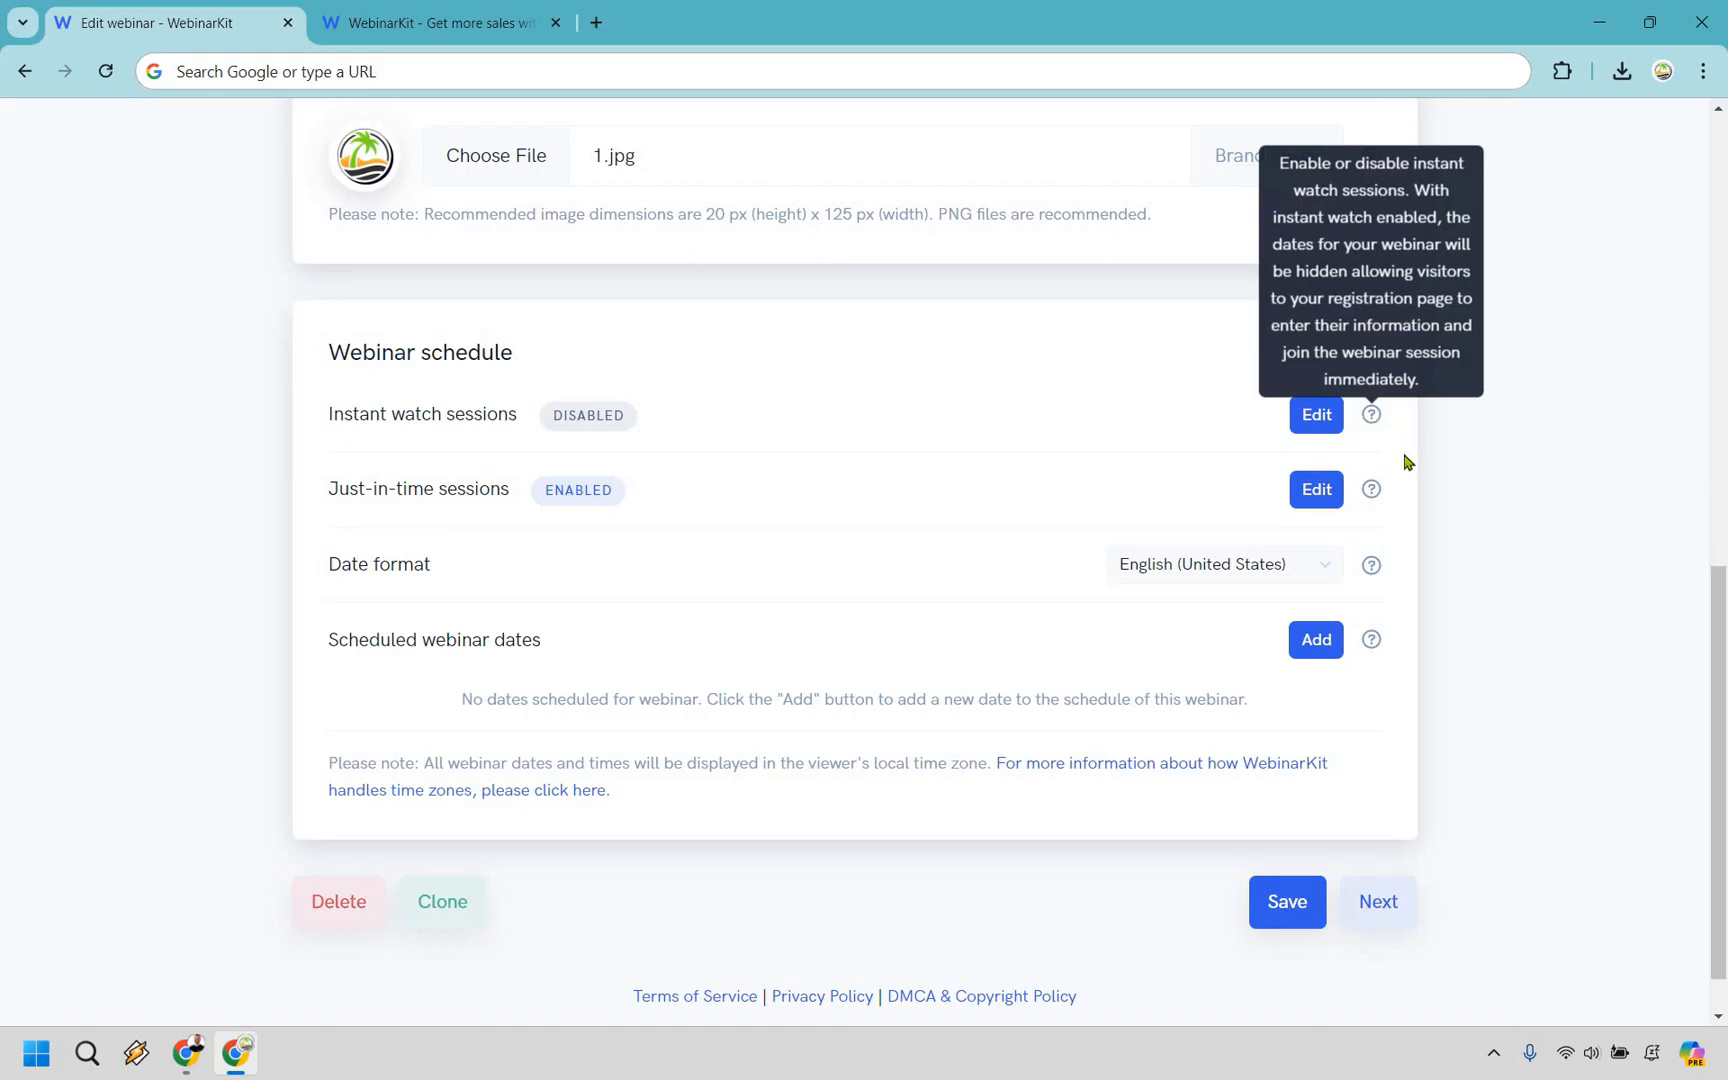
pyautogui.moveTo(1376, 496)
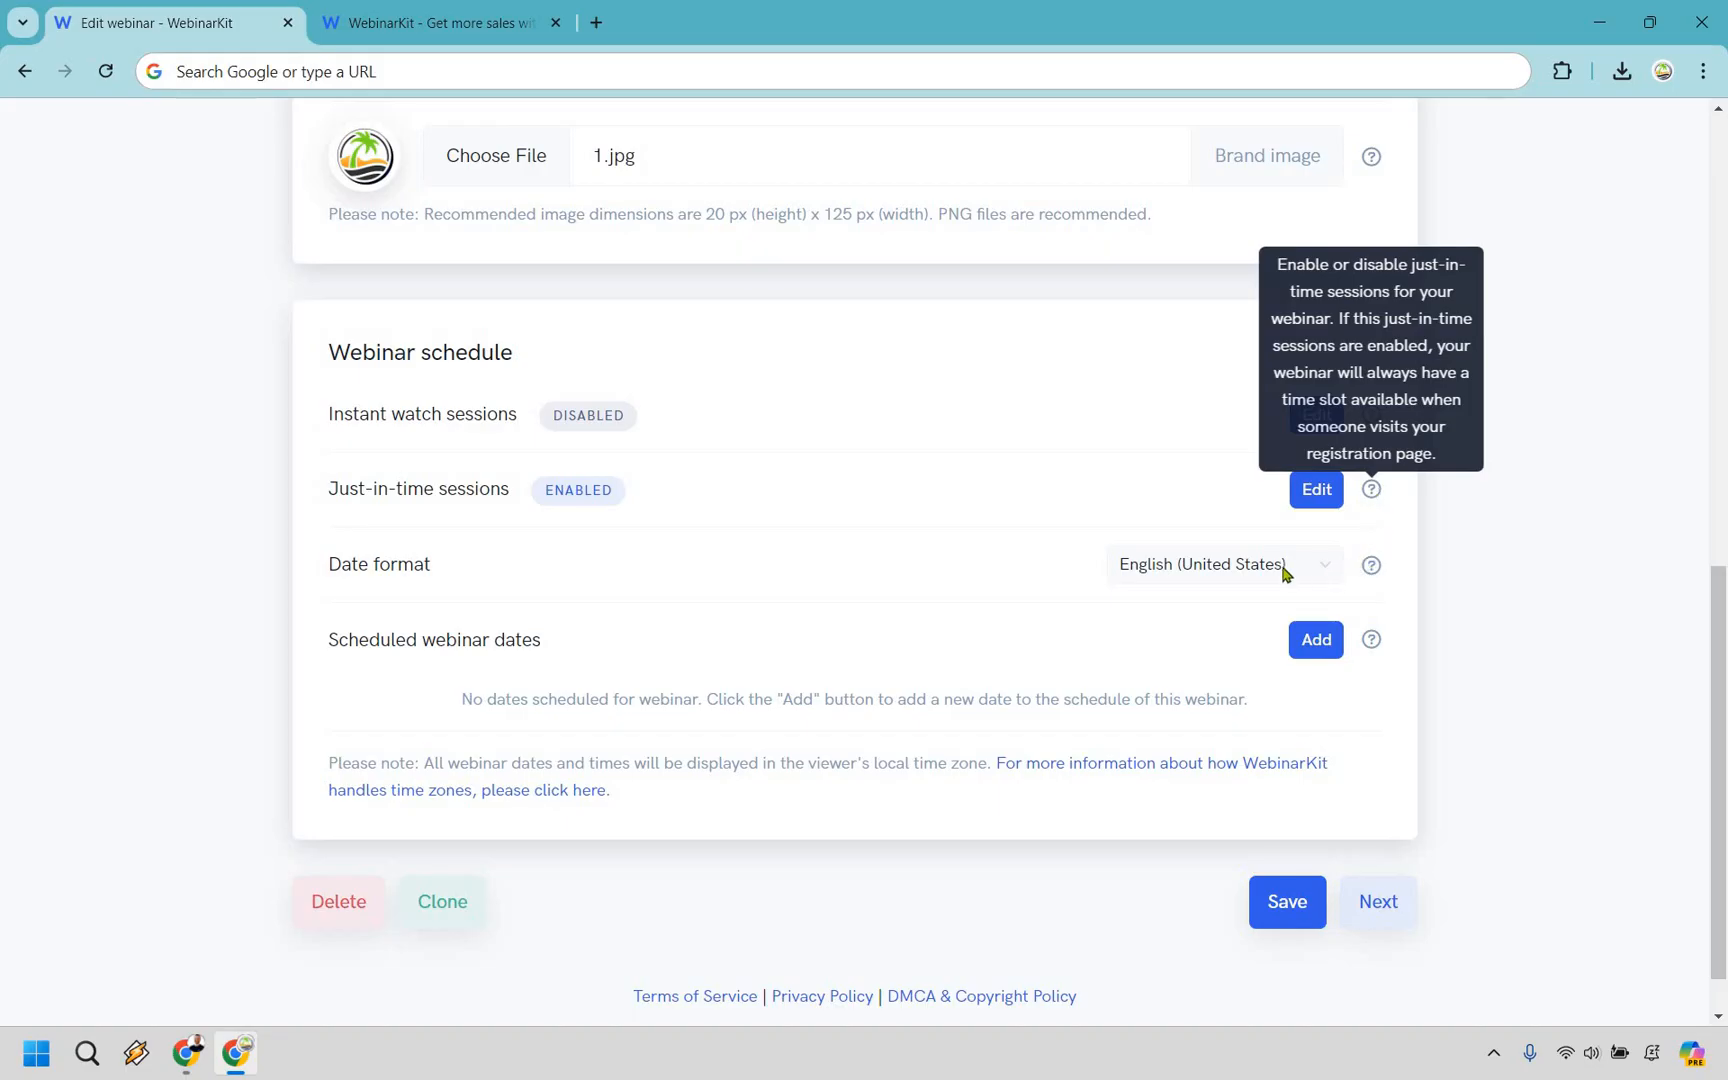
pyautogui.click(1321, 636)
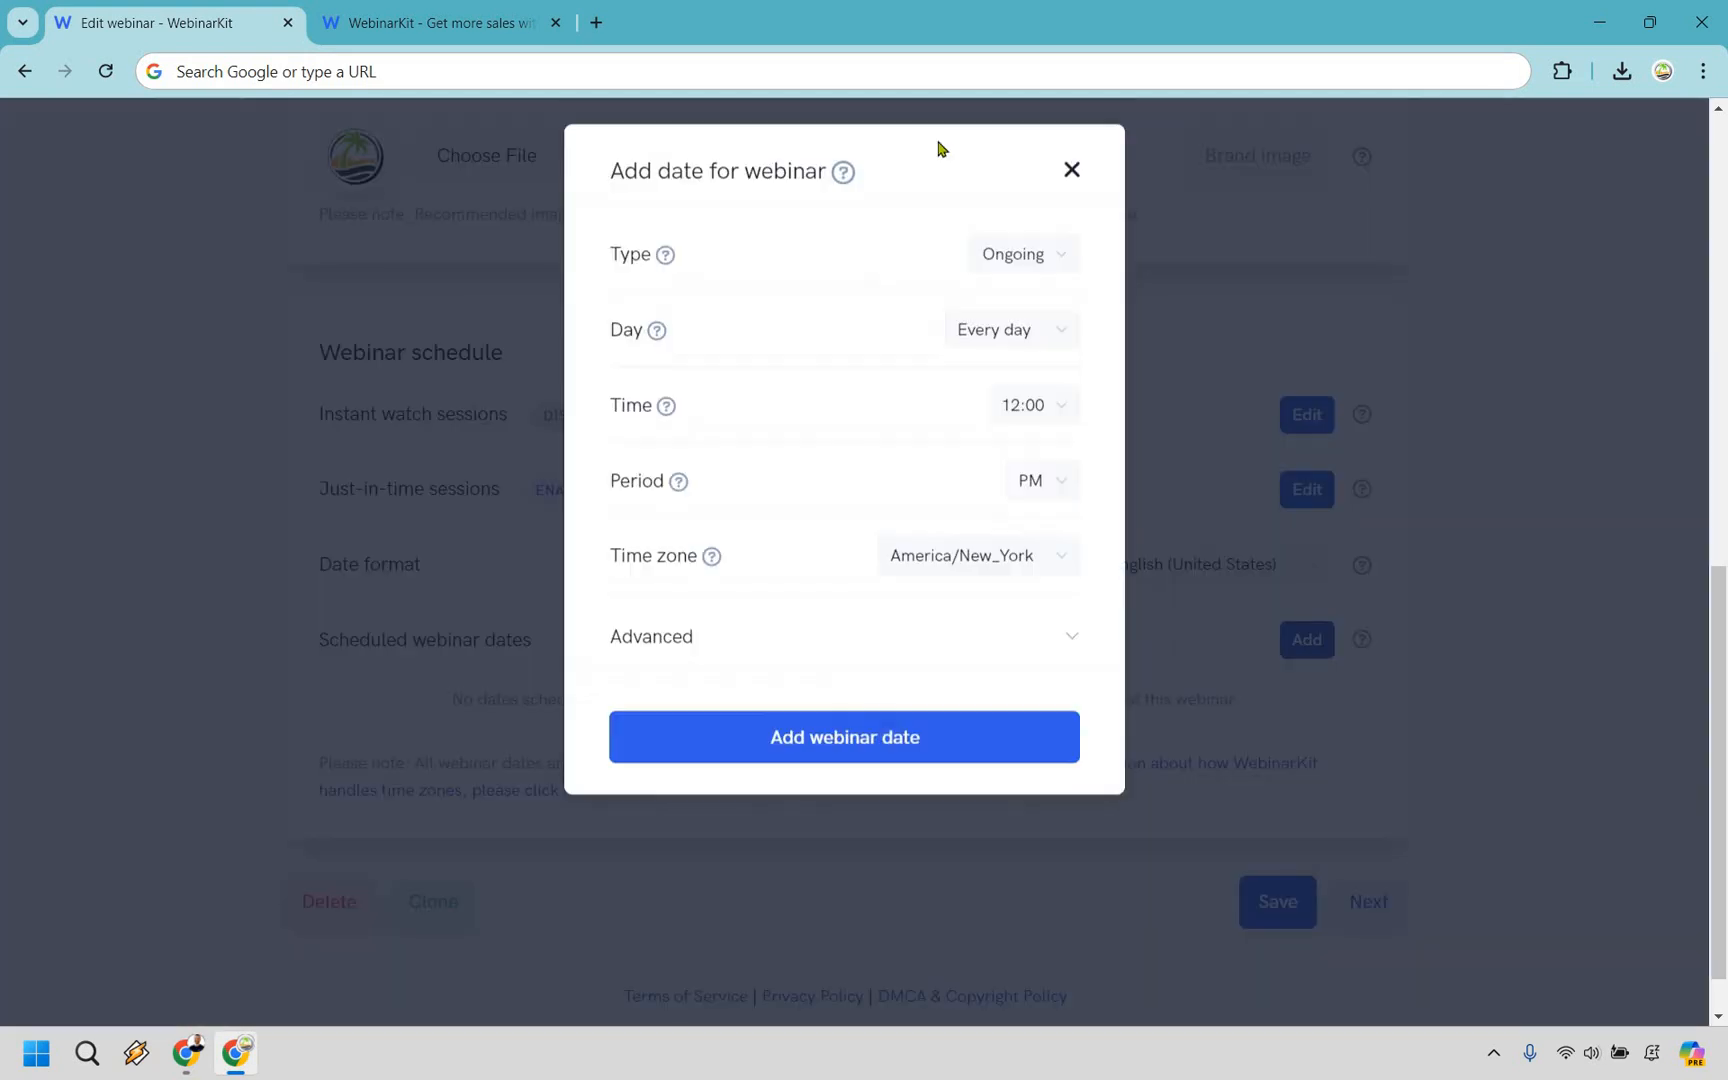
pyautogui.click(1500, 798)
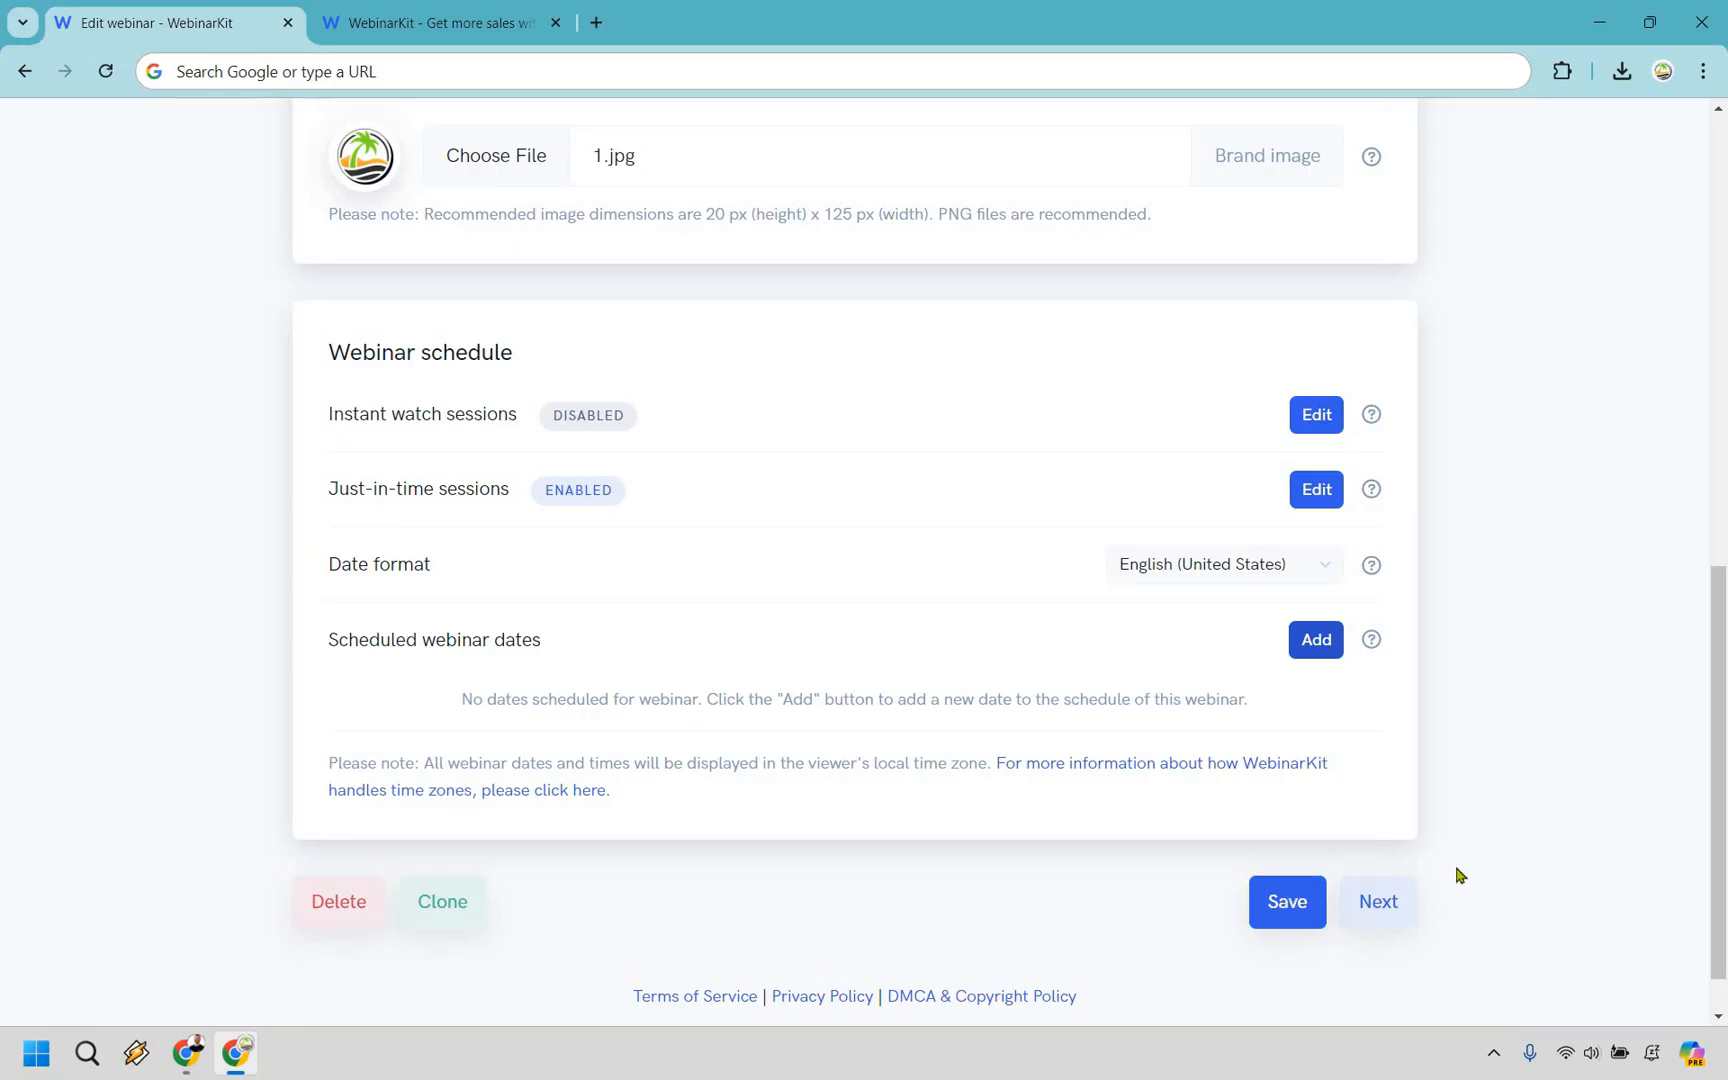
# Save the webinar details and open the WebinarKit-hosted registration page in the page builder.
pyautogui.click(1294, 903)
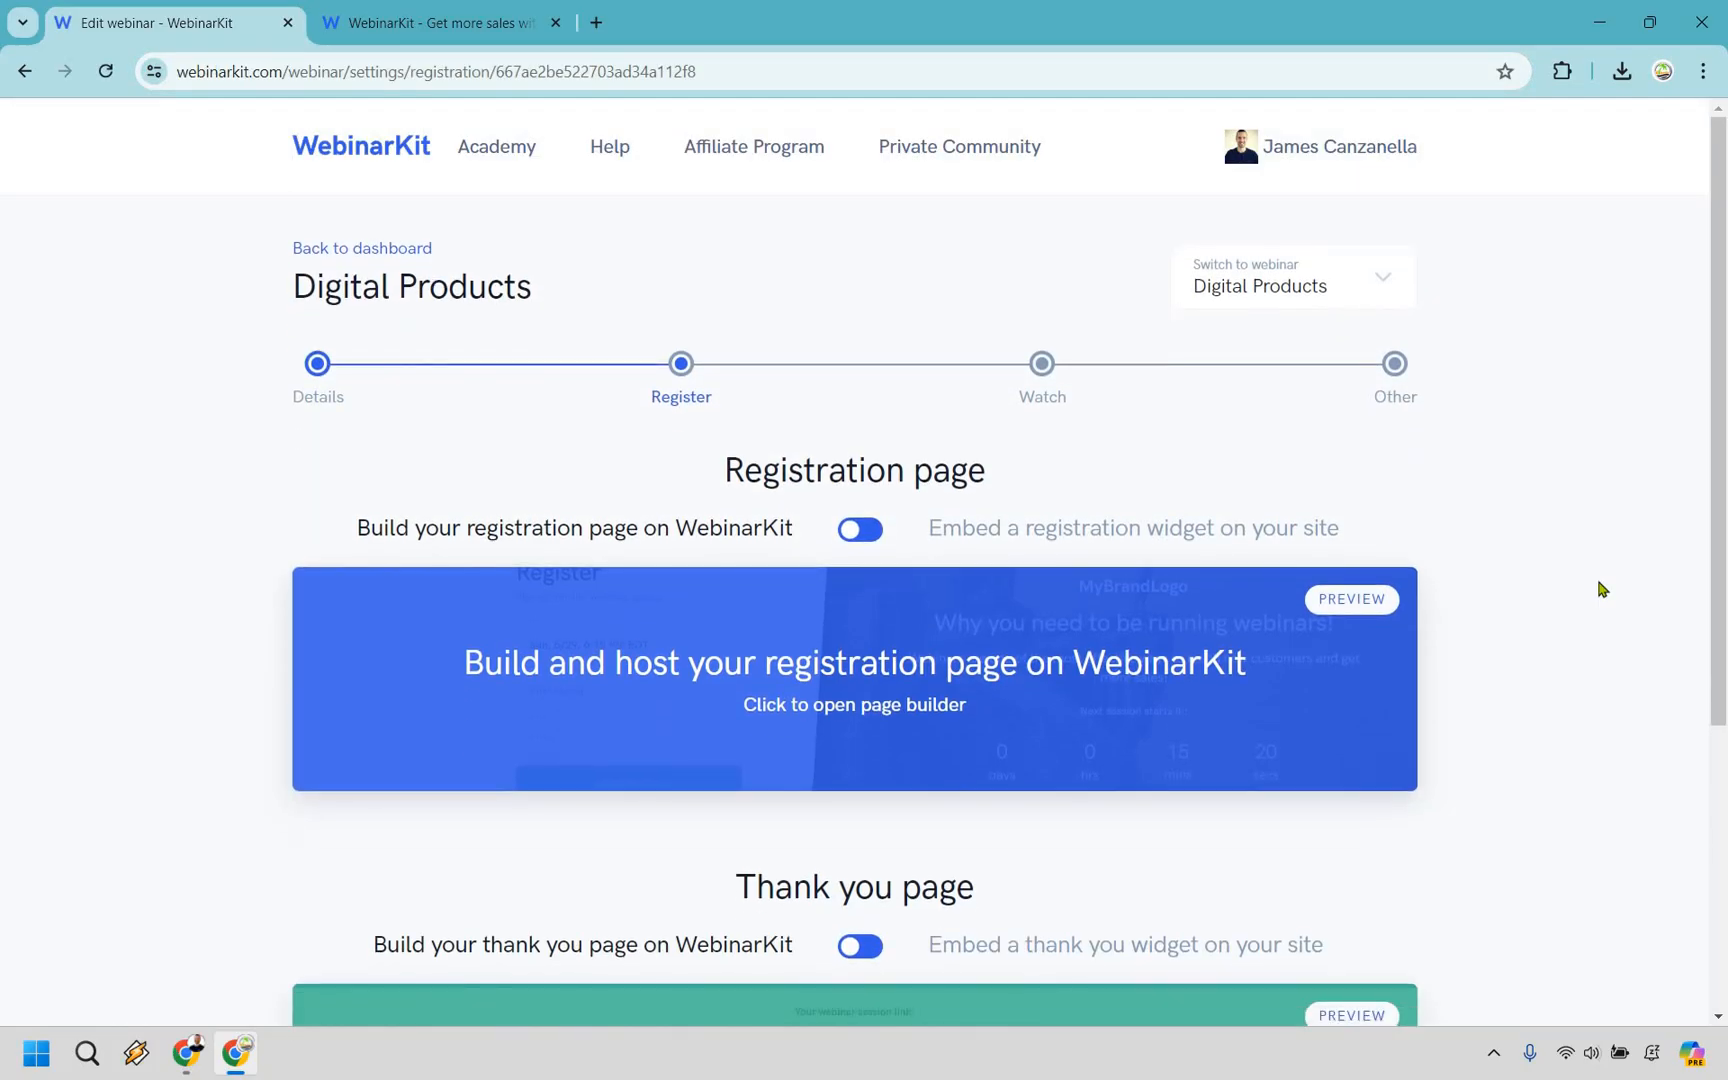
pyautogui.scroll(-2, 1602, 590)
pyautogui.scroll(2, 1620, 600)
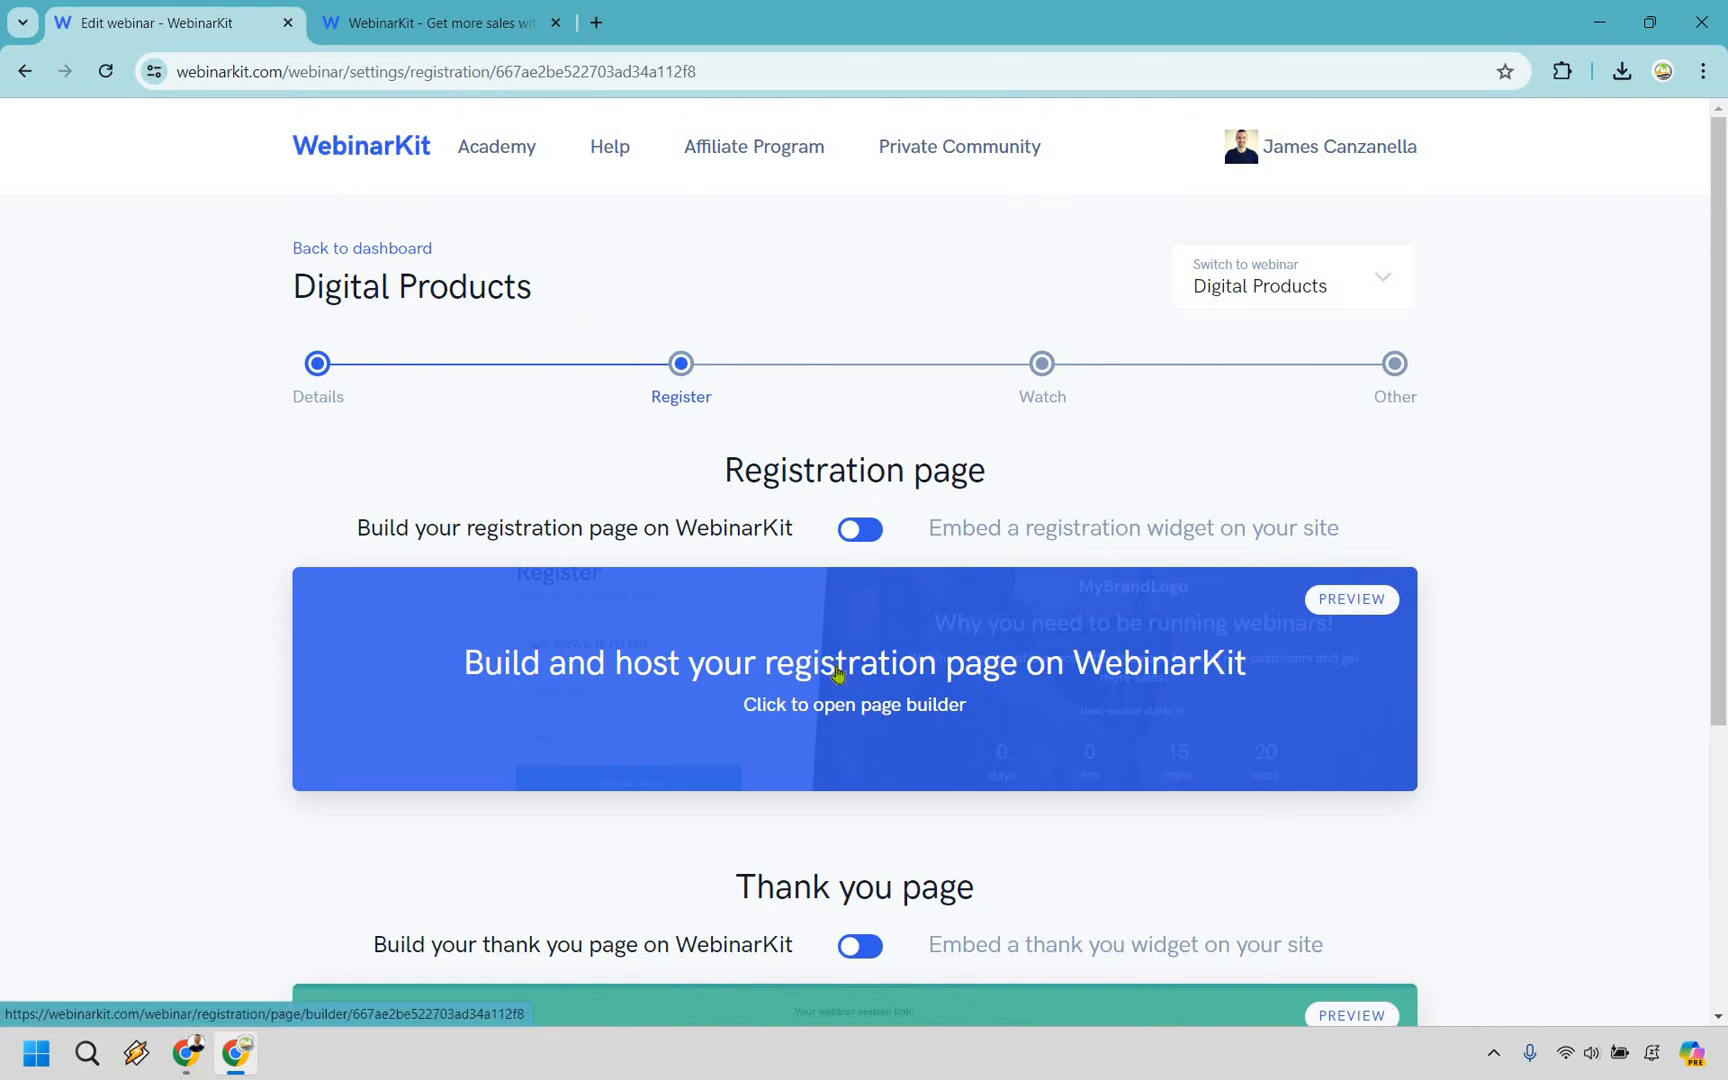
pyautogui.click(838, 674)
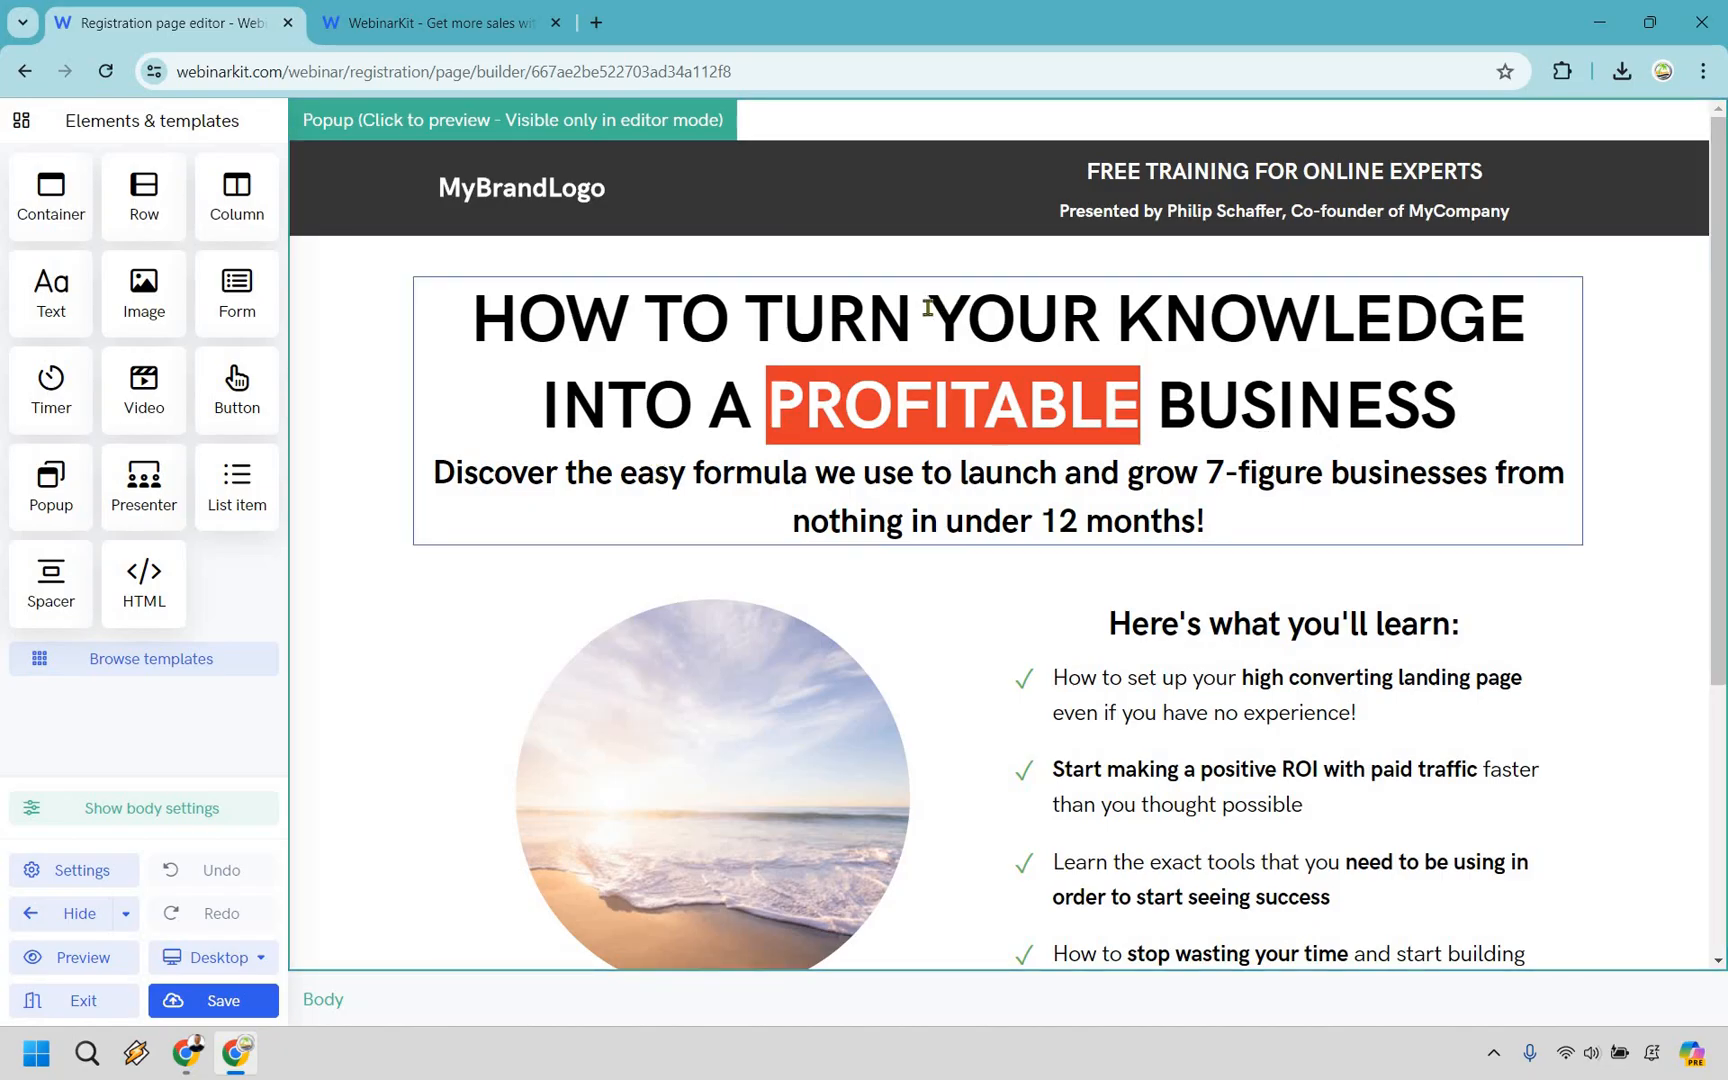
# Change the headline to "HOW TO CREATE ONE-HUNDRED DIGITAL PRODUCTS (WHILE OUTSOURCING THE BORING STUFF)" and delete the MyBrandLogo image from the header.
pyautogui.click(490, 310)
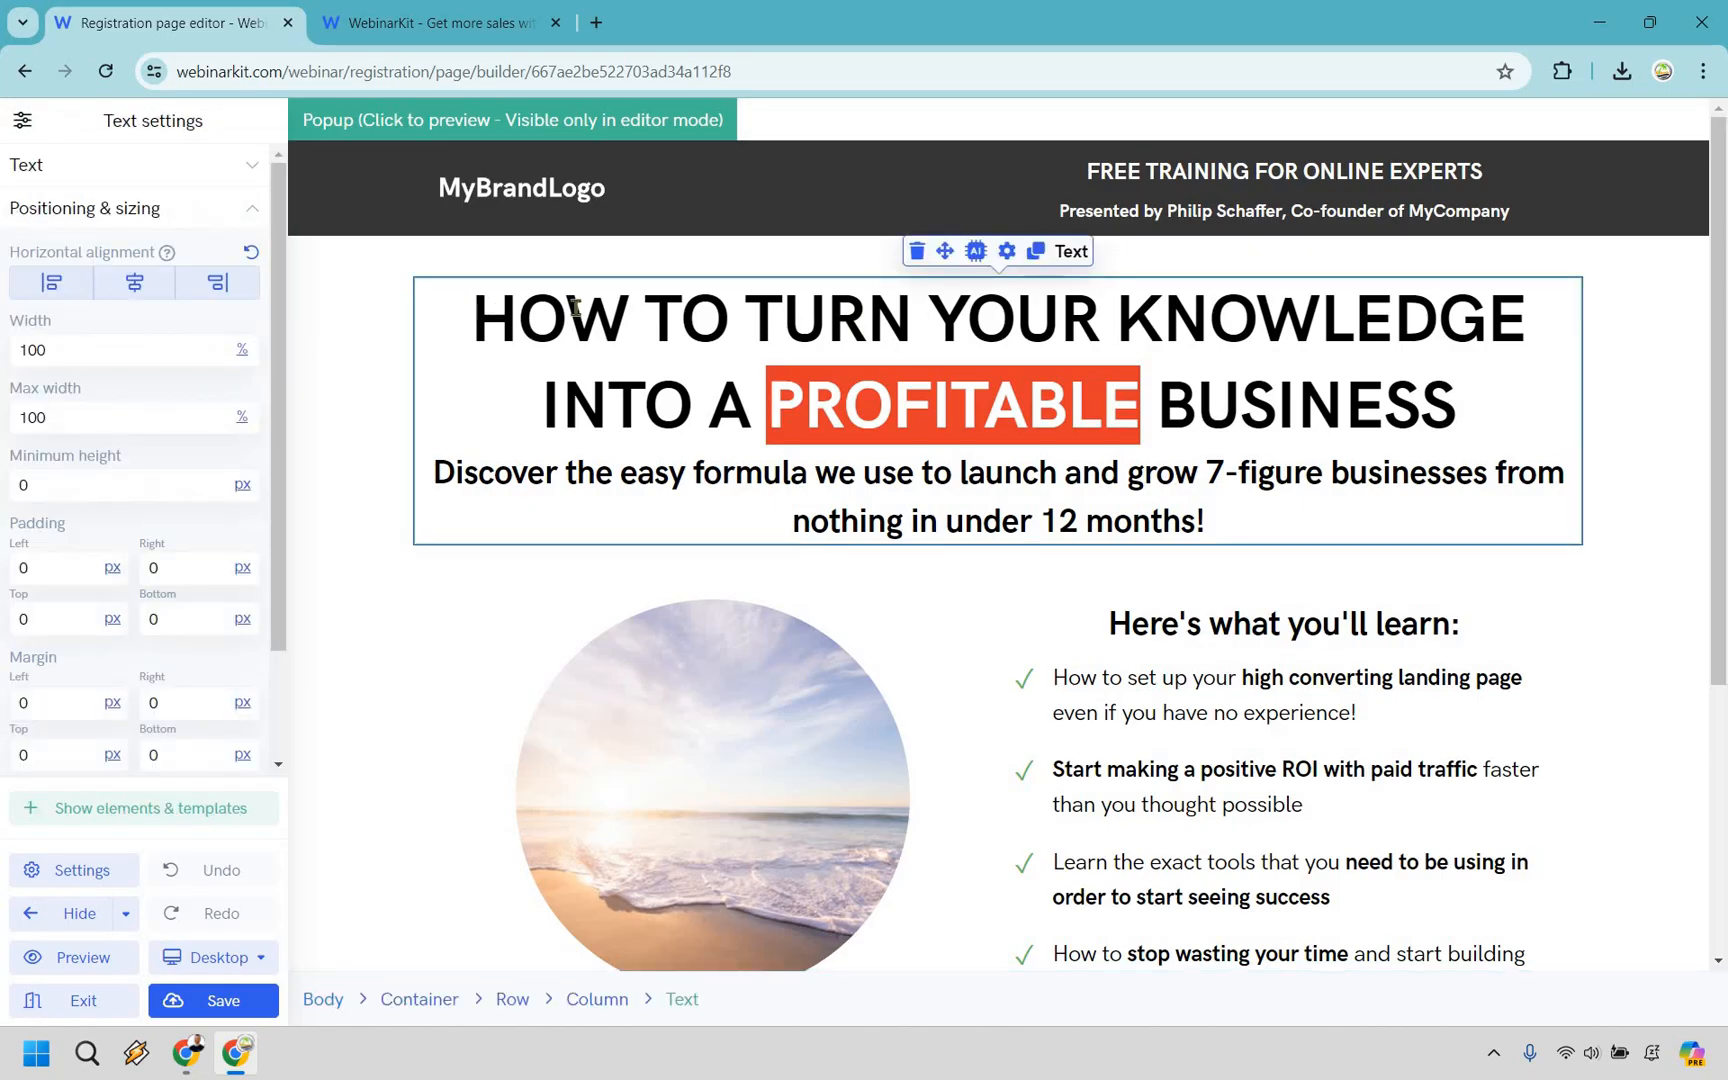
pyautogui.moveTo(472, 318); pyautogui.dragTo(1510, 326)
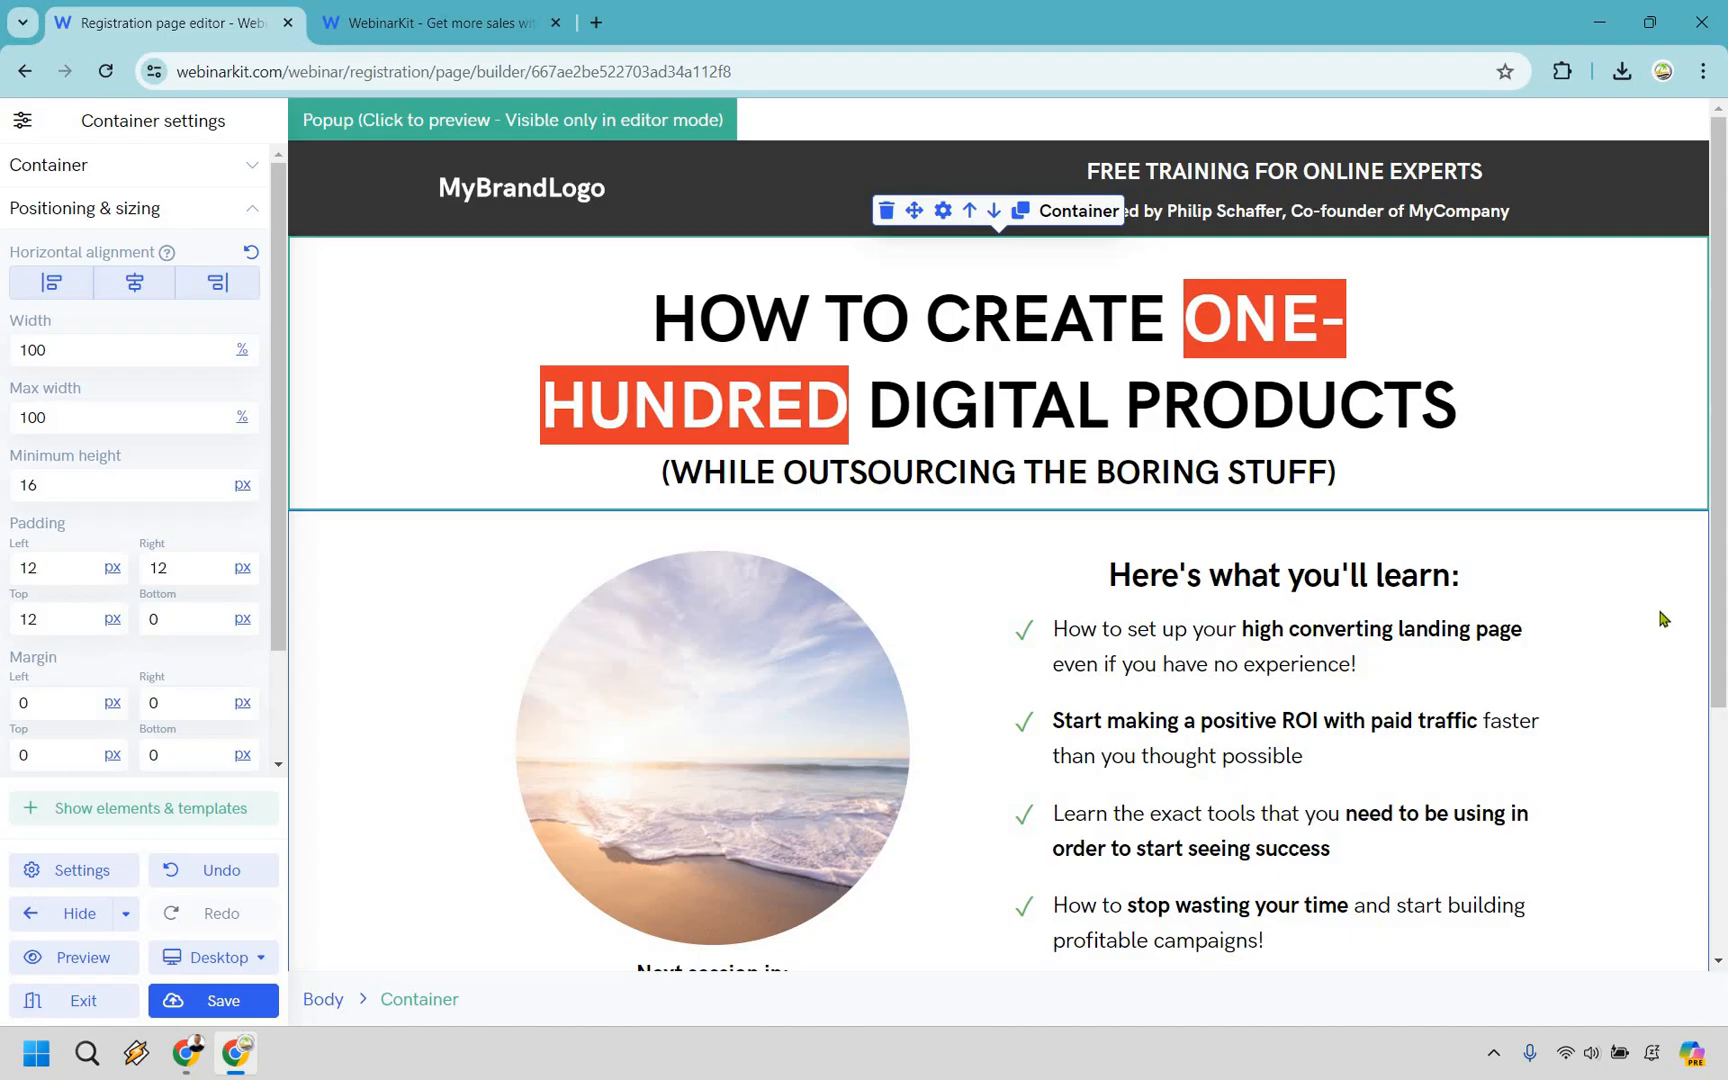
pyautogui.click(540, 196)
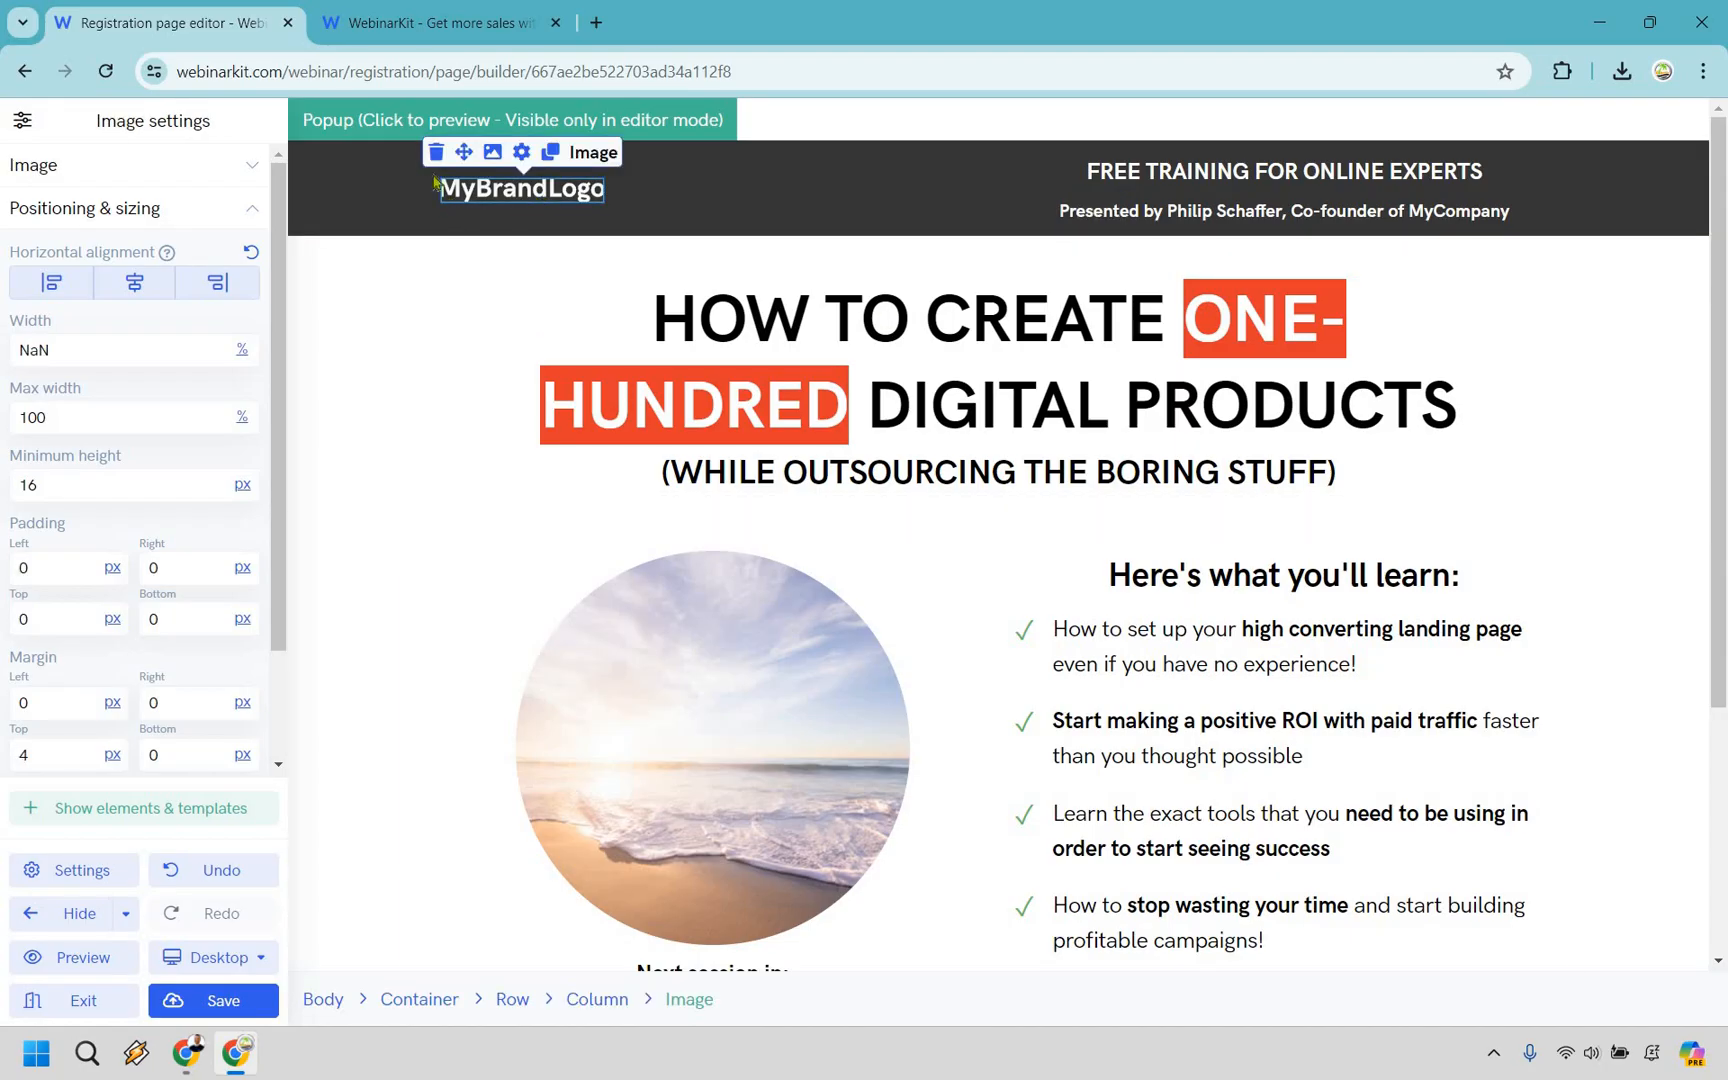
pyautogui.click(1305, 170)
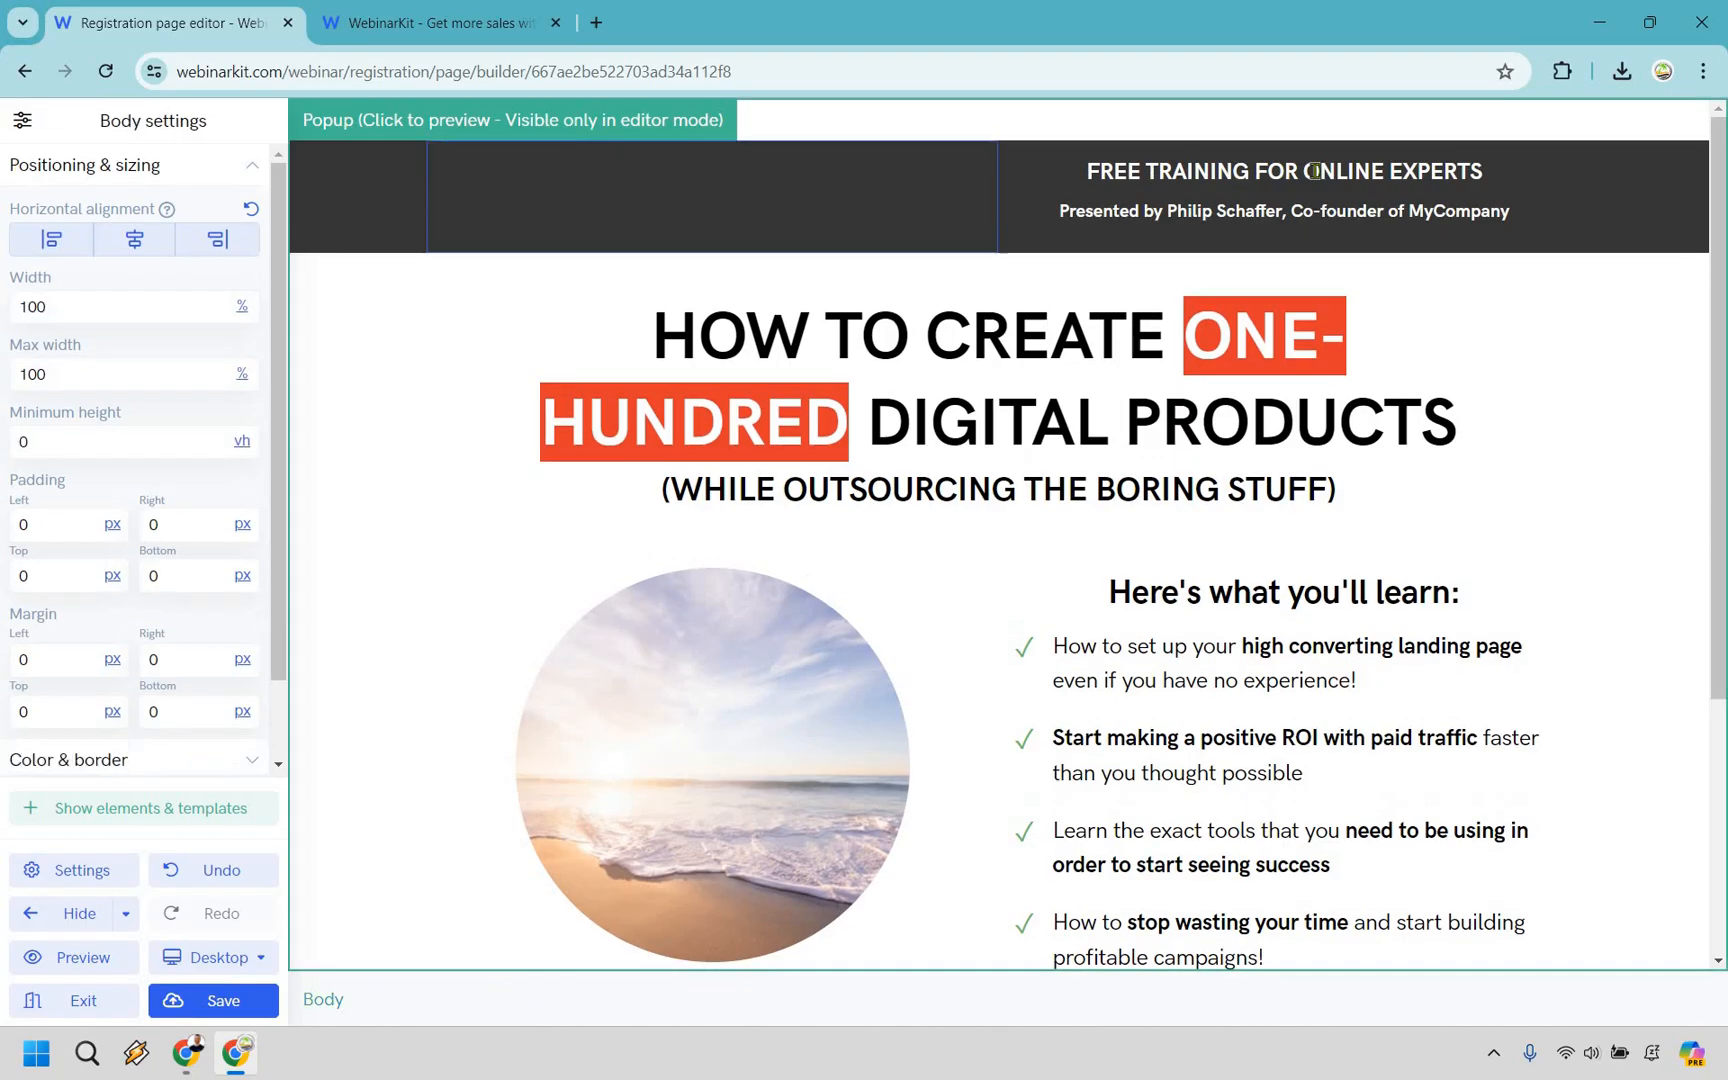
# Change the header text to "FREE TRAINING FOR DIGITAL MARKETERS" and replace the presenter details after "Presented by" with the presenter's full name.
pyautogui.click(1307, 170)
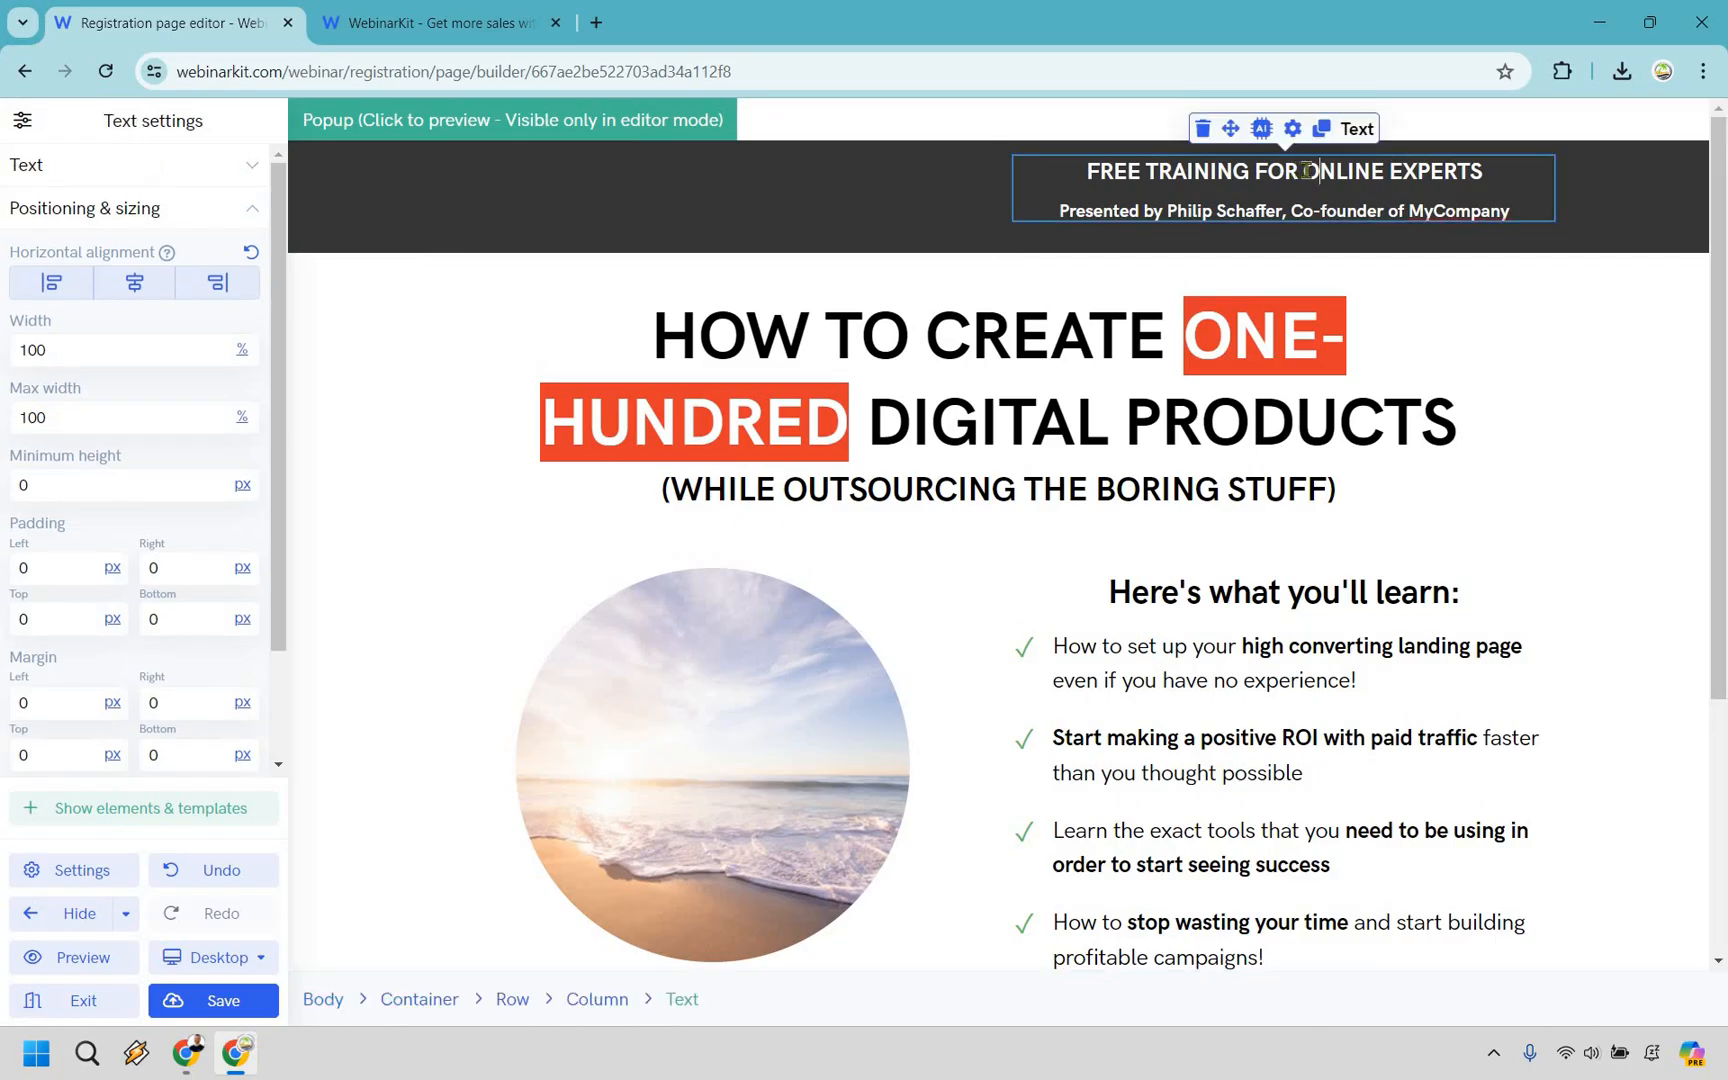
pyautogui.keyDown('shift'); pyautogui.click(1478, 172); pyautogui.keyUp('shift')
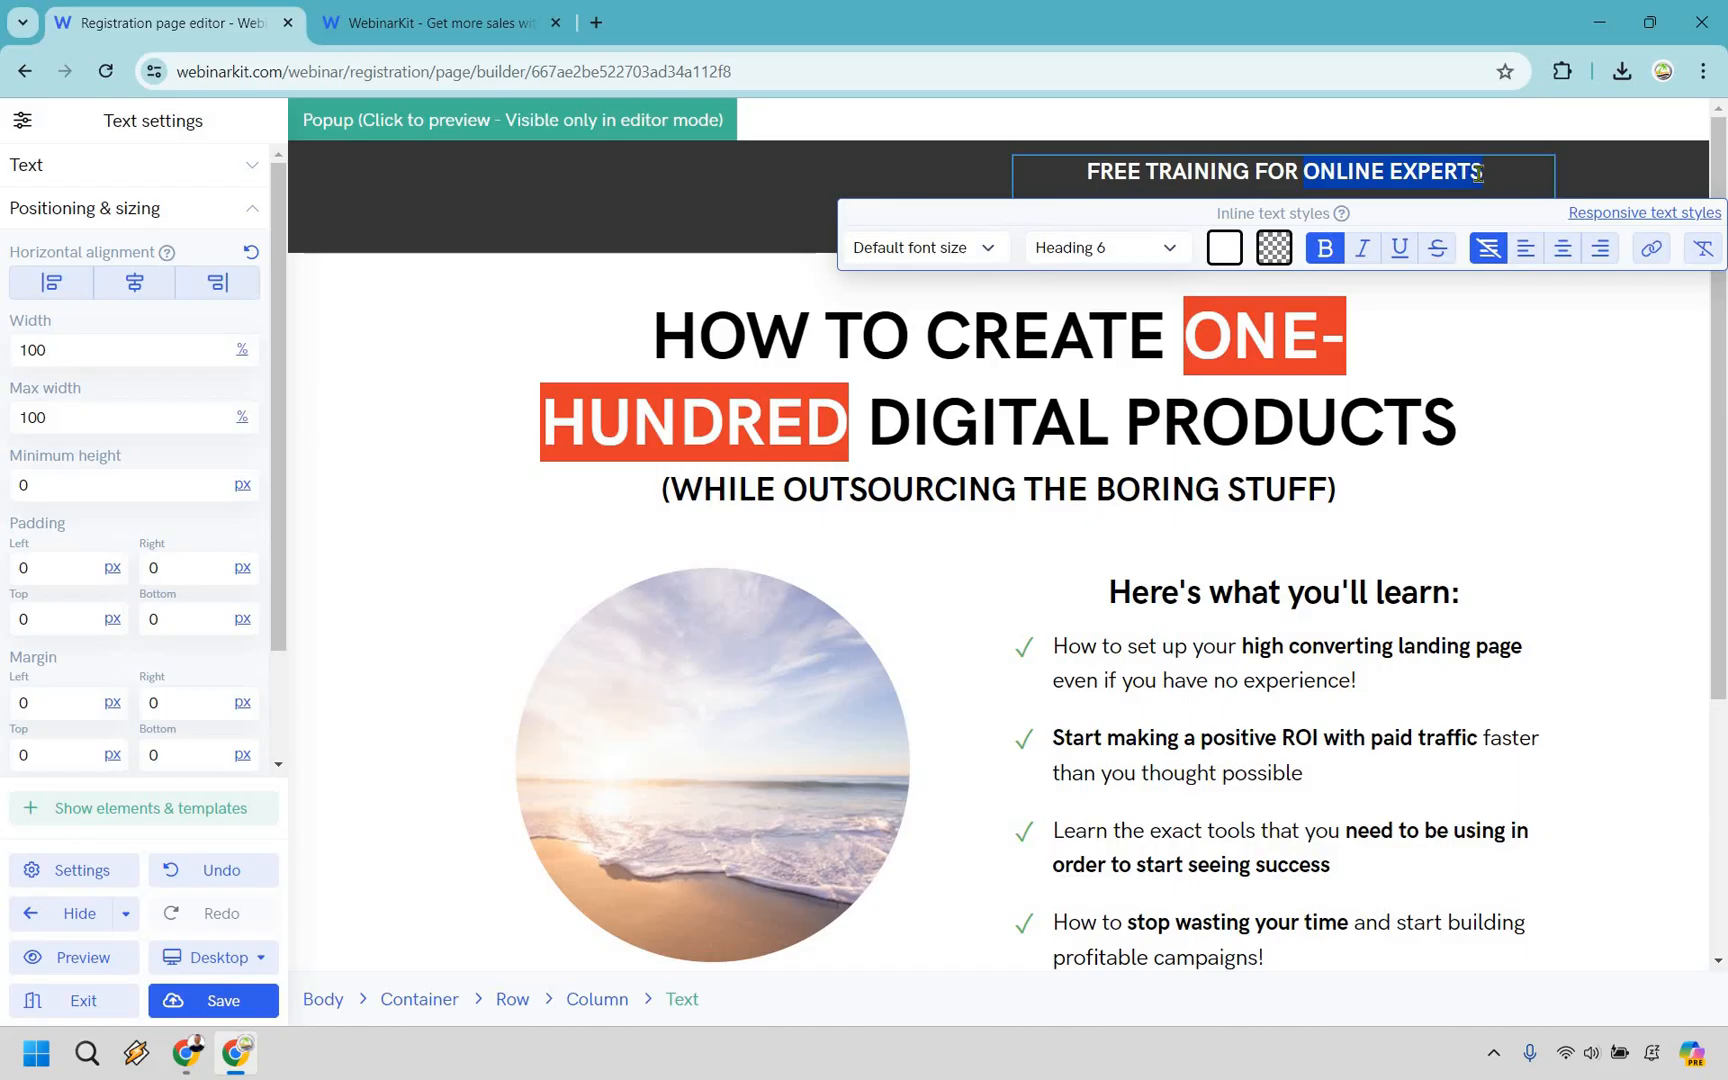
pyautogui.write('DIGITAL MARKETE')
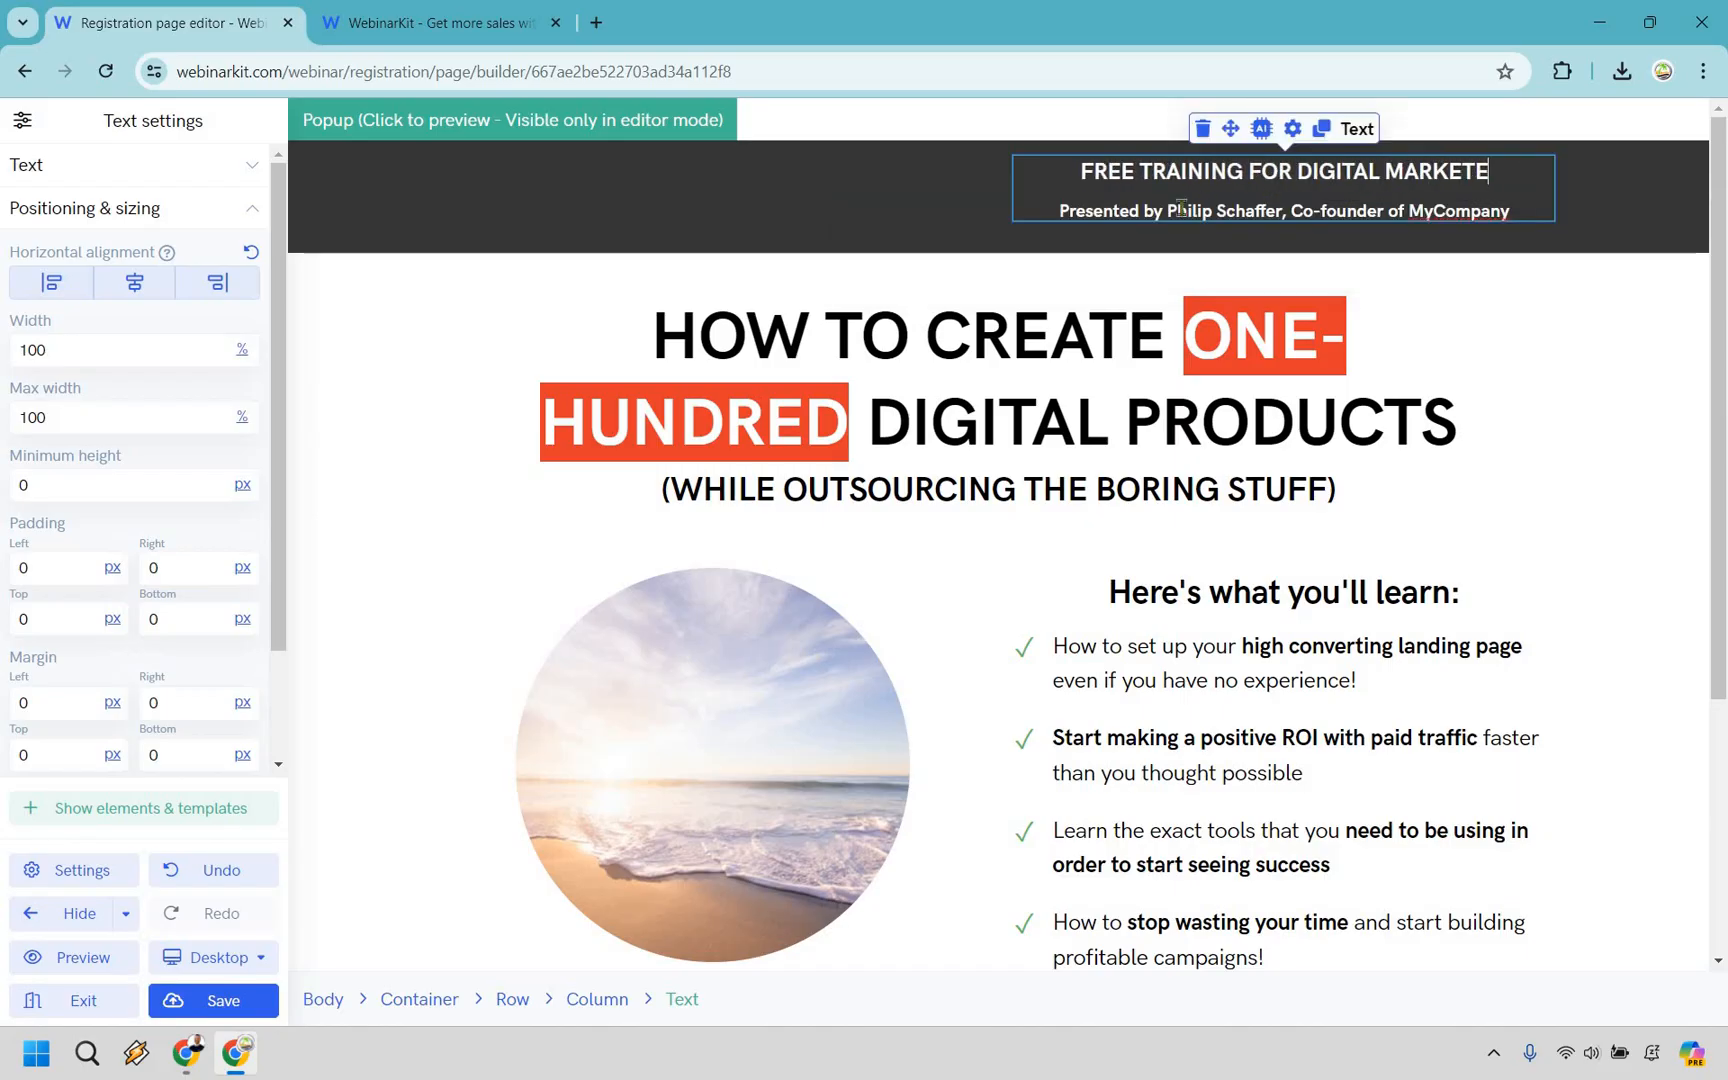
pyautogui.write('RS')
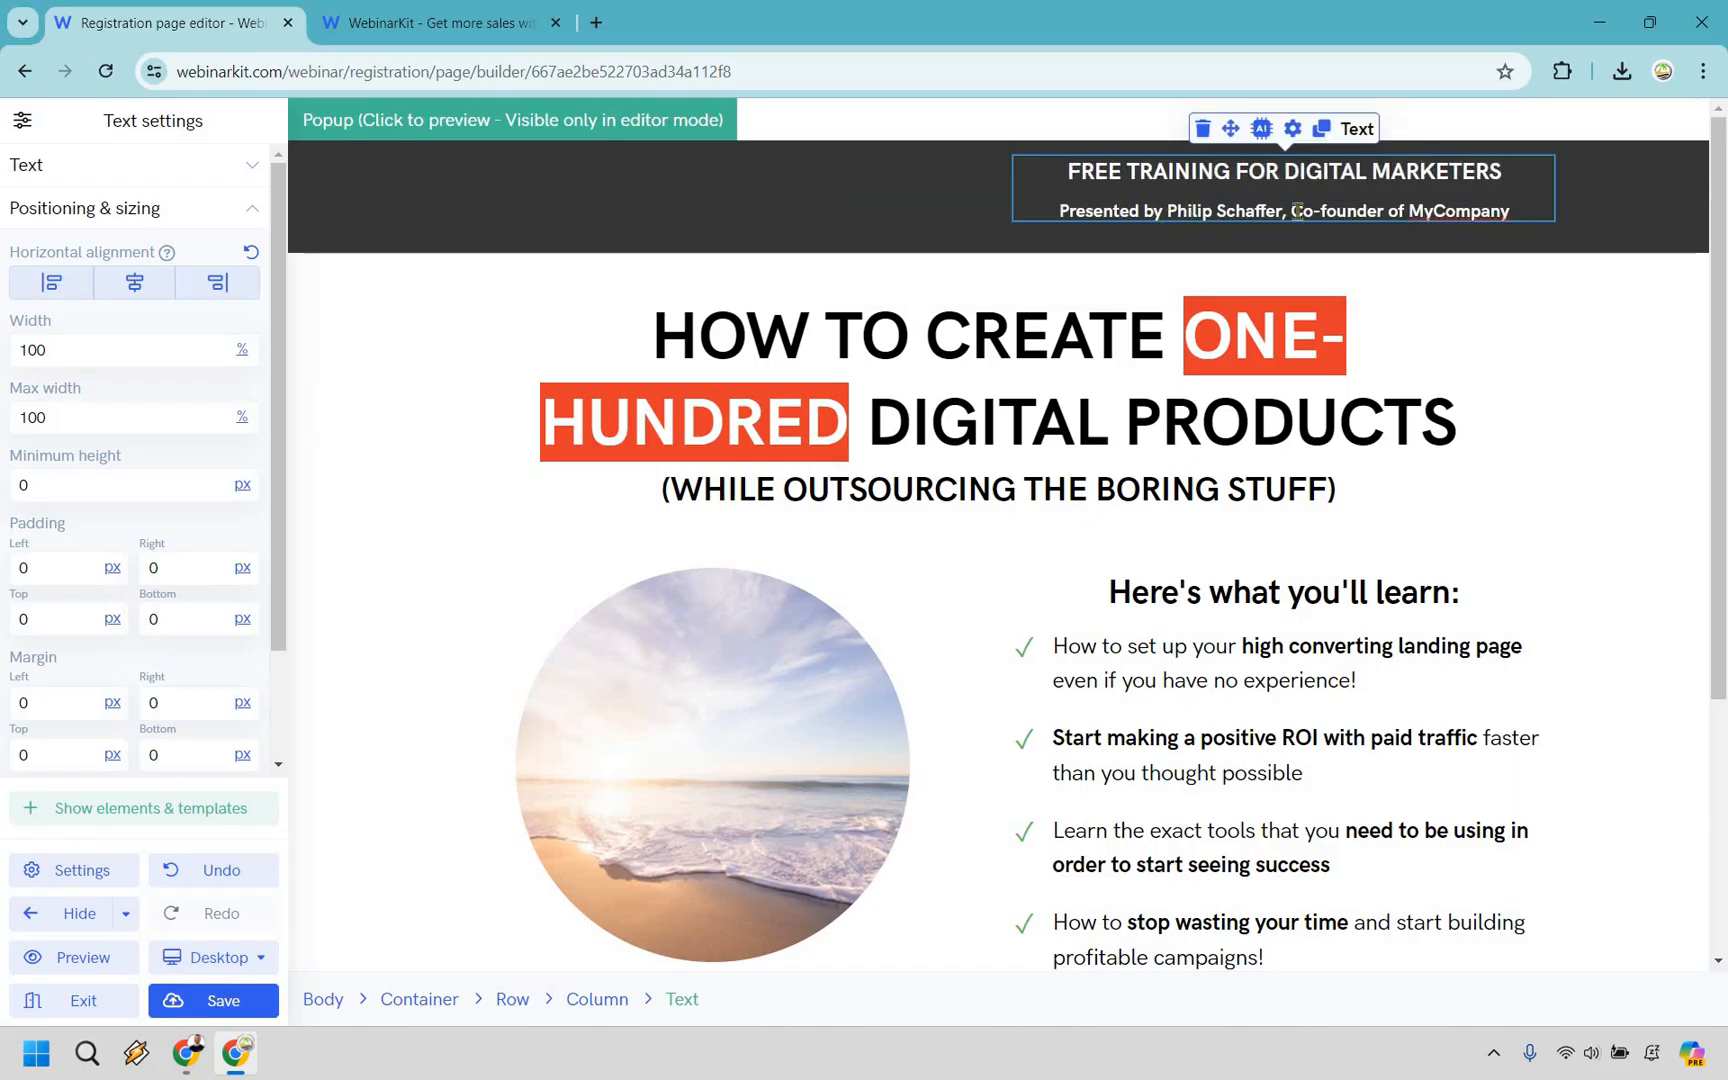
pyautogui.moveTo(1167, 211); pyautogui.dragTo(1511, 211)
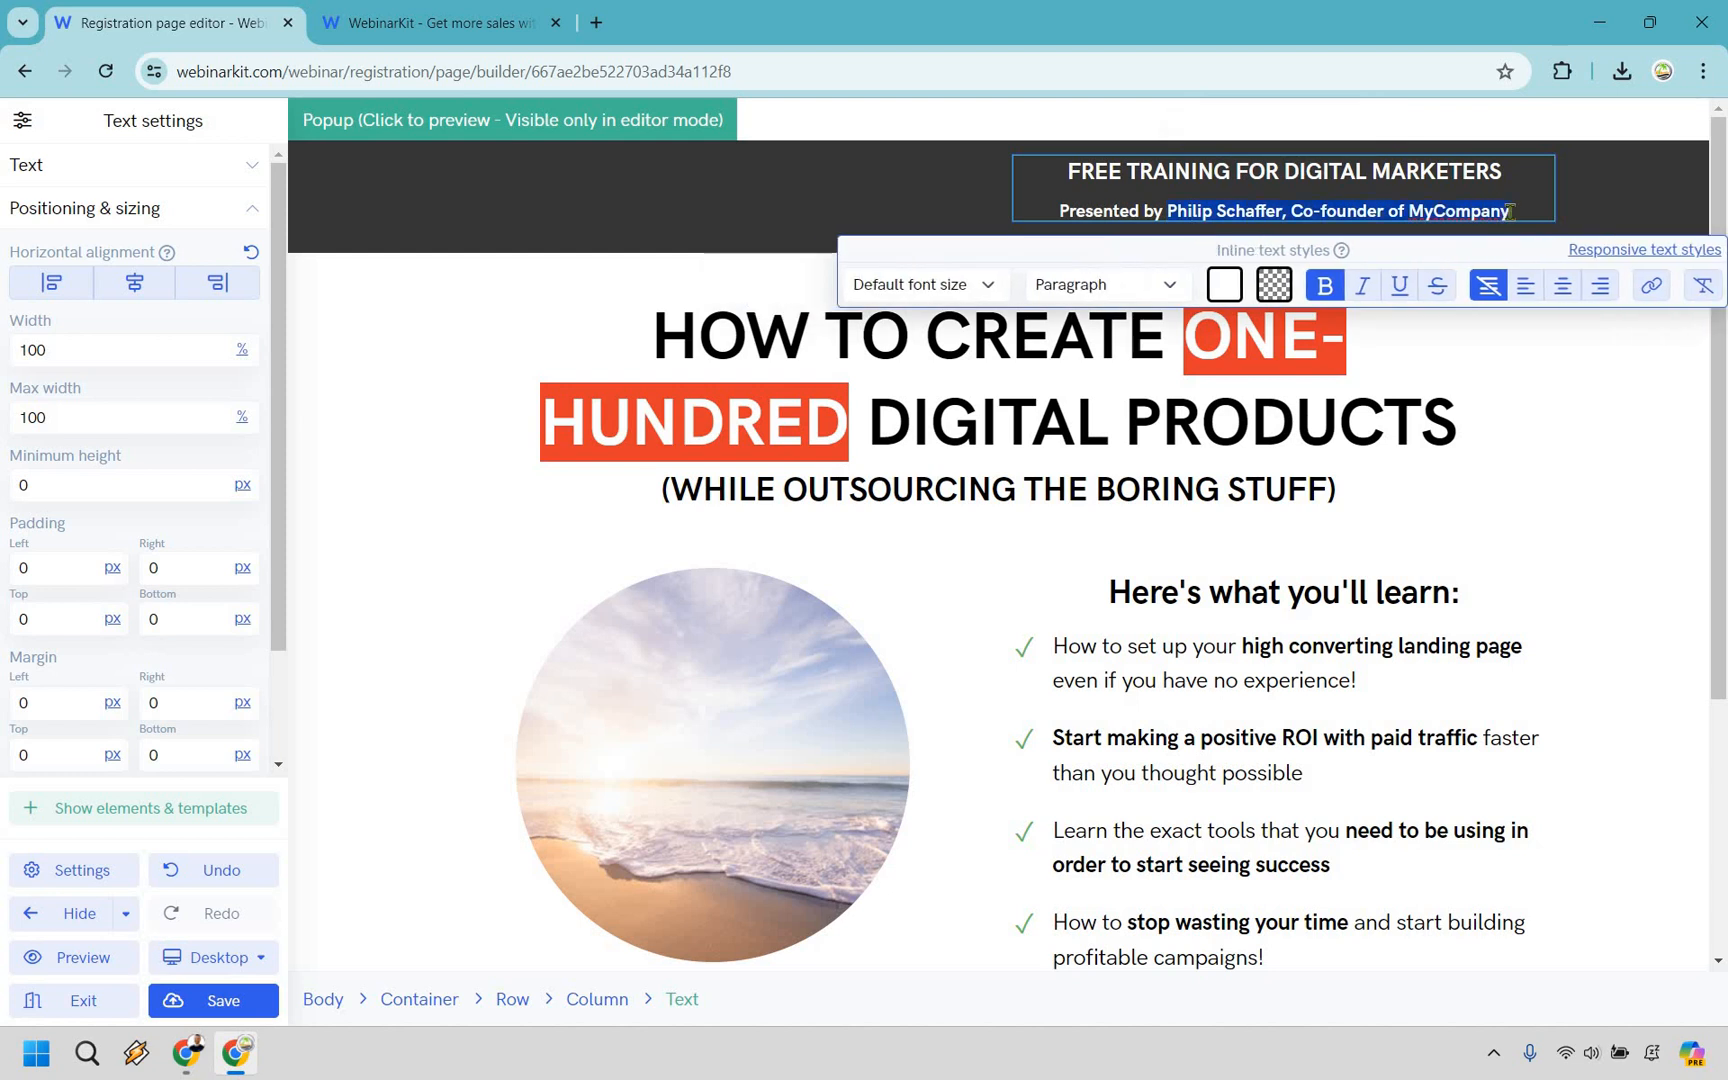
pyautogui.write('Jam')
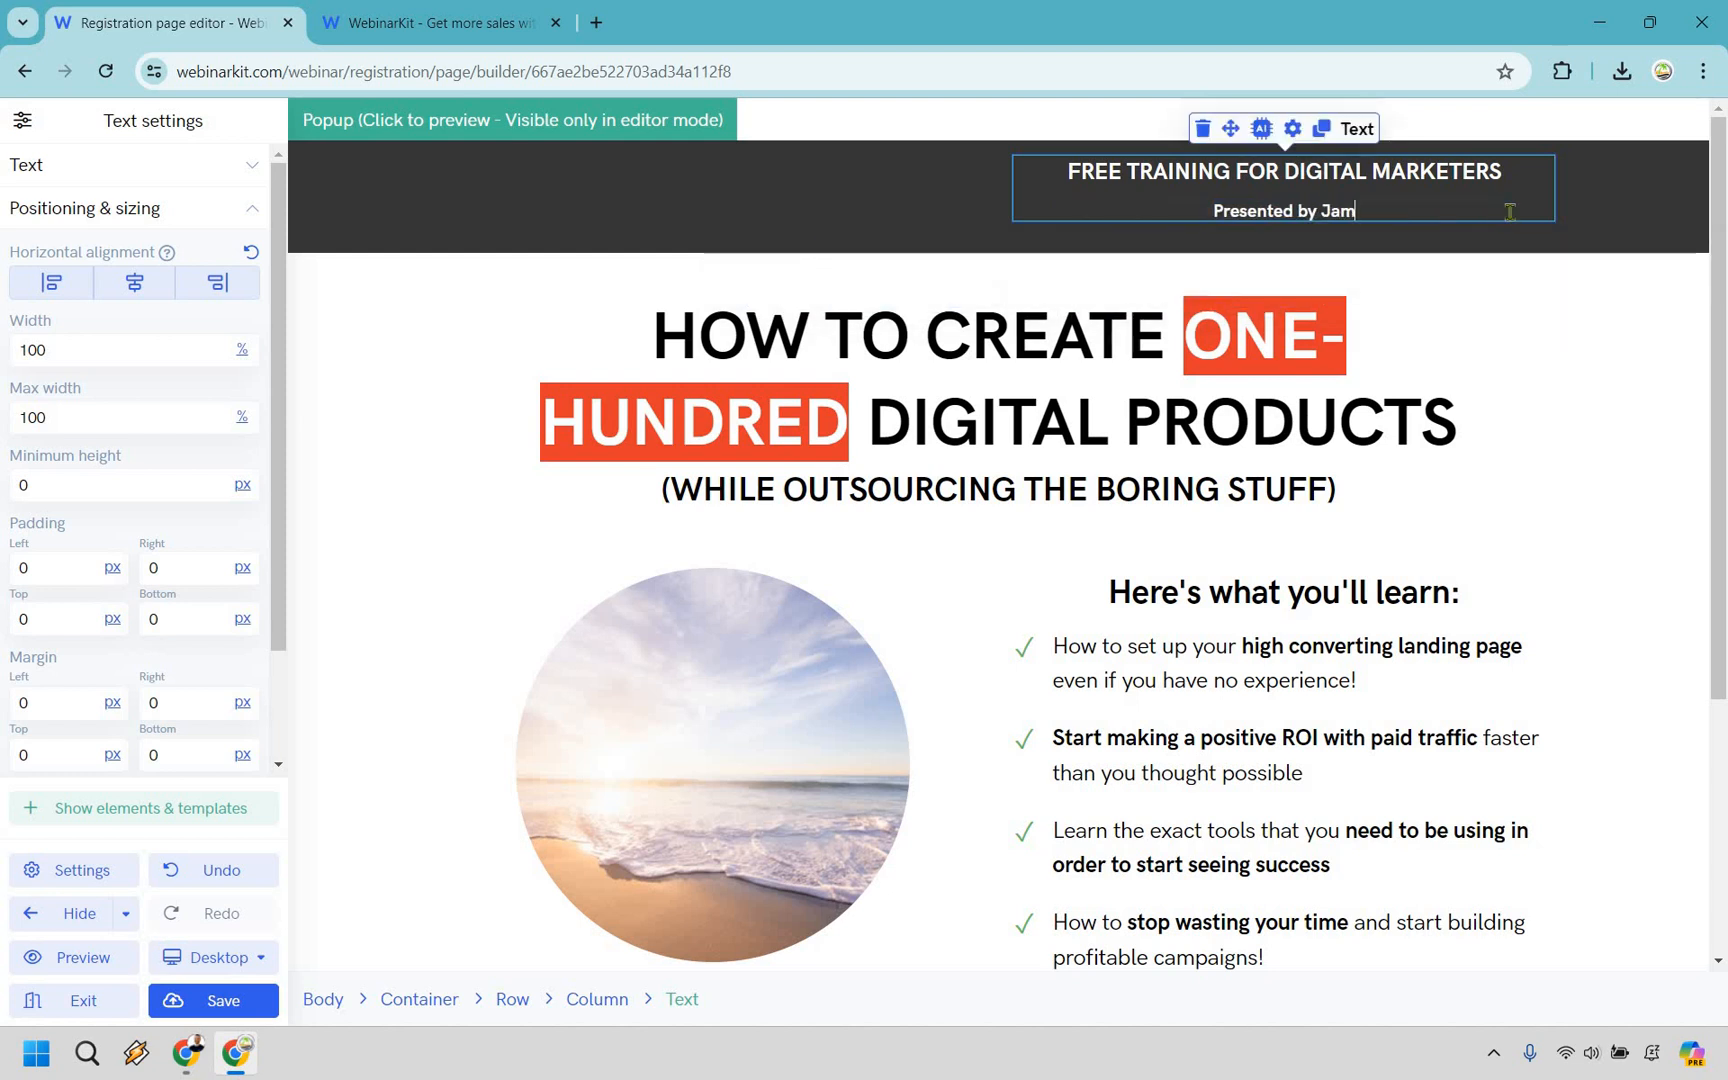
pyautogui.write('es Canzanella')
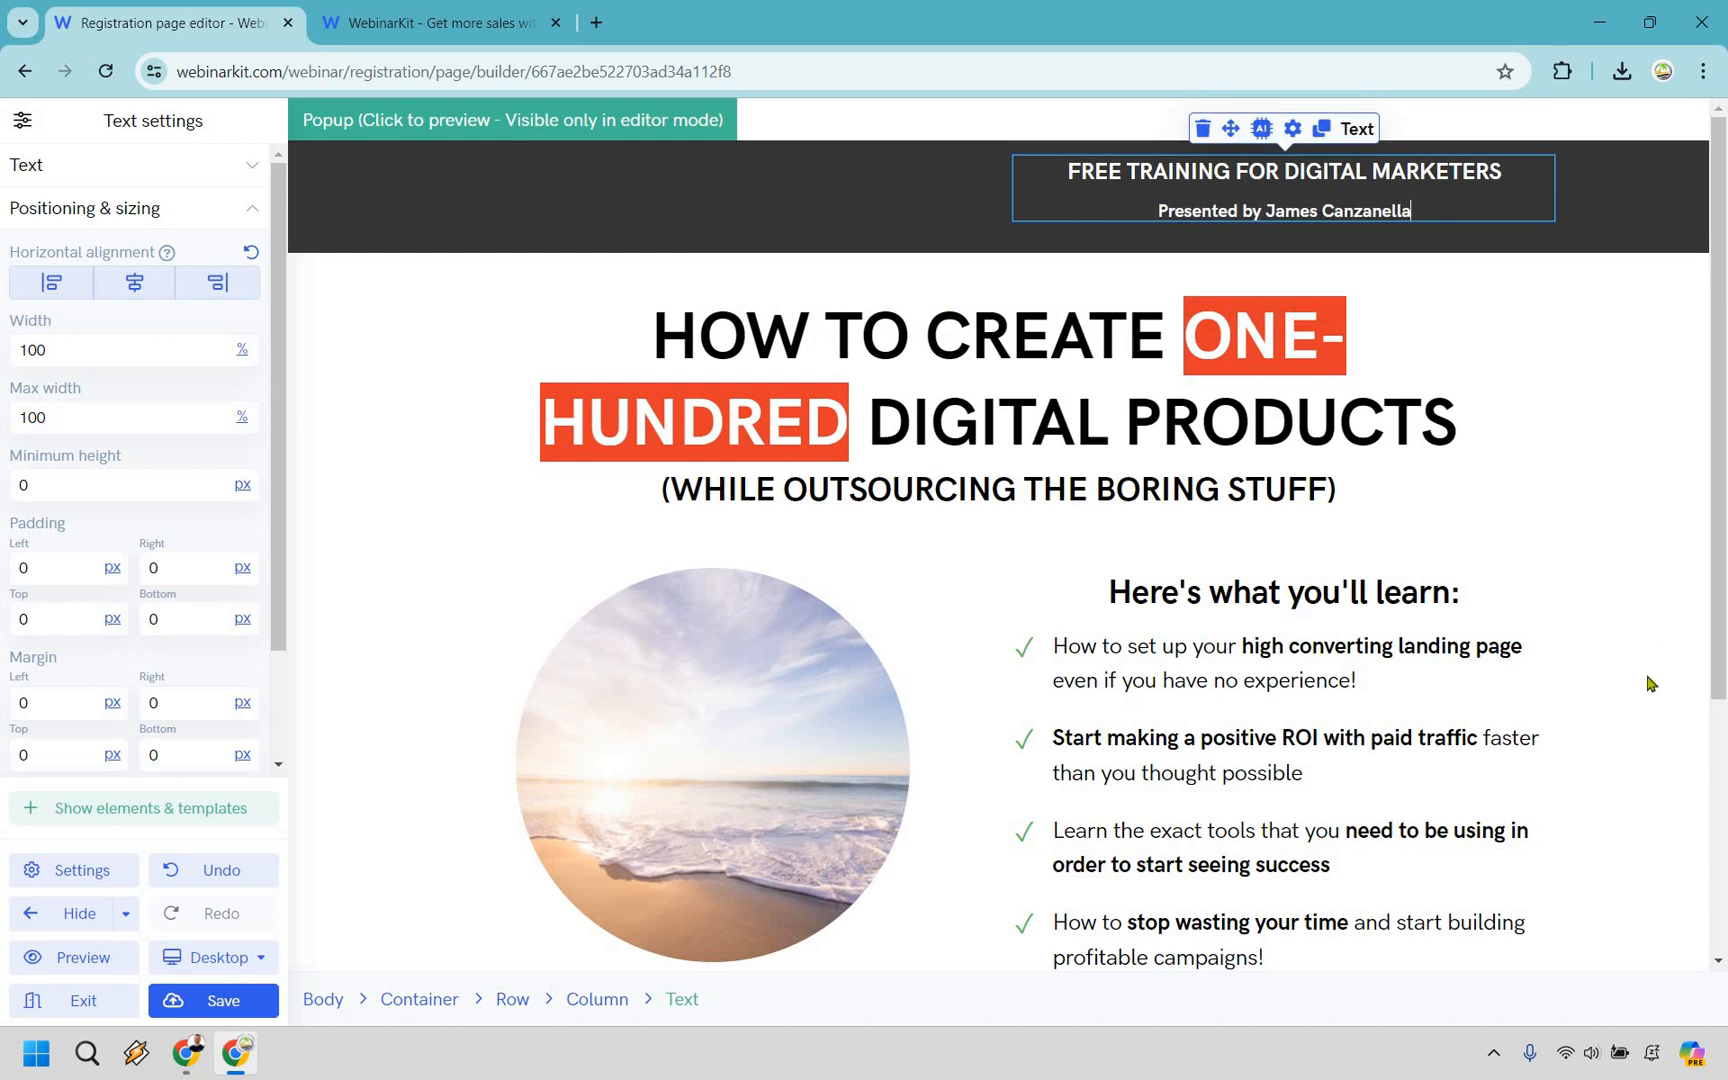
# Replace the round beach picture above the countdown with the uploaded portrait jc.png.
pyautogui.click(1030, 527)
pyautogui.scroll(-1, 730, 425)
pyautogui.scroll(-3, 730, 428)
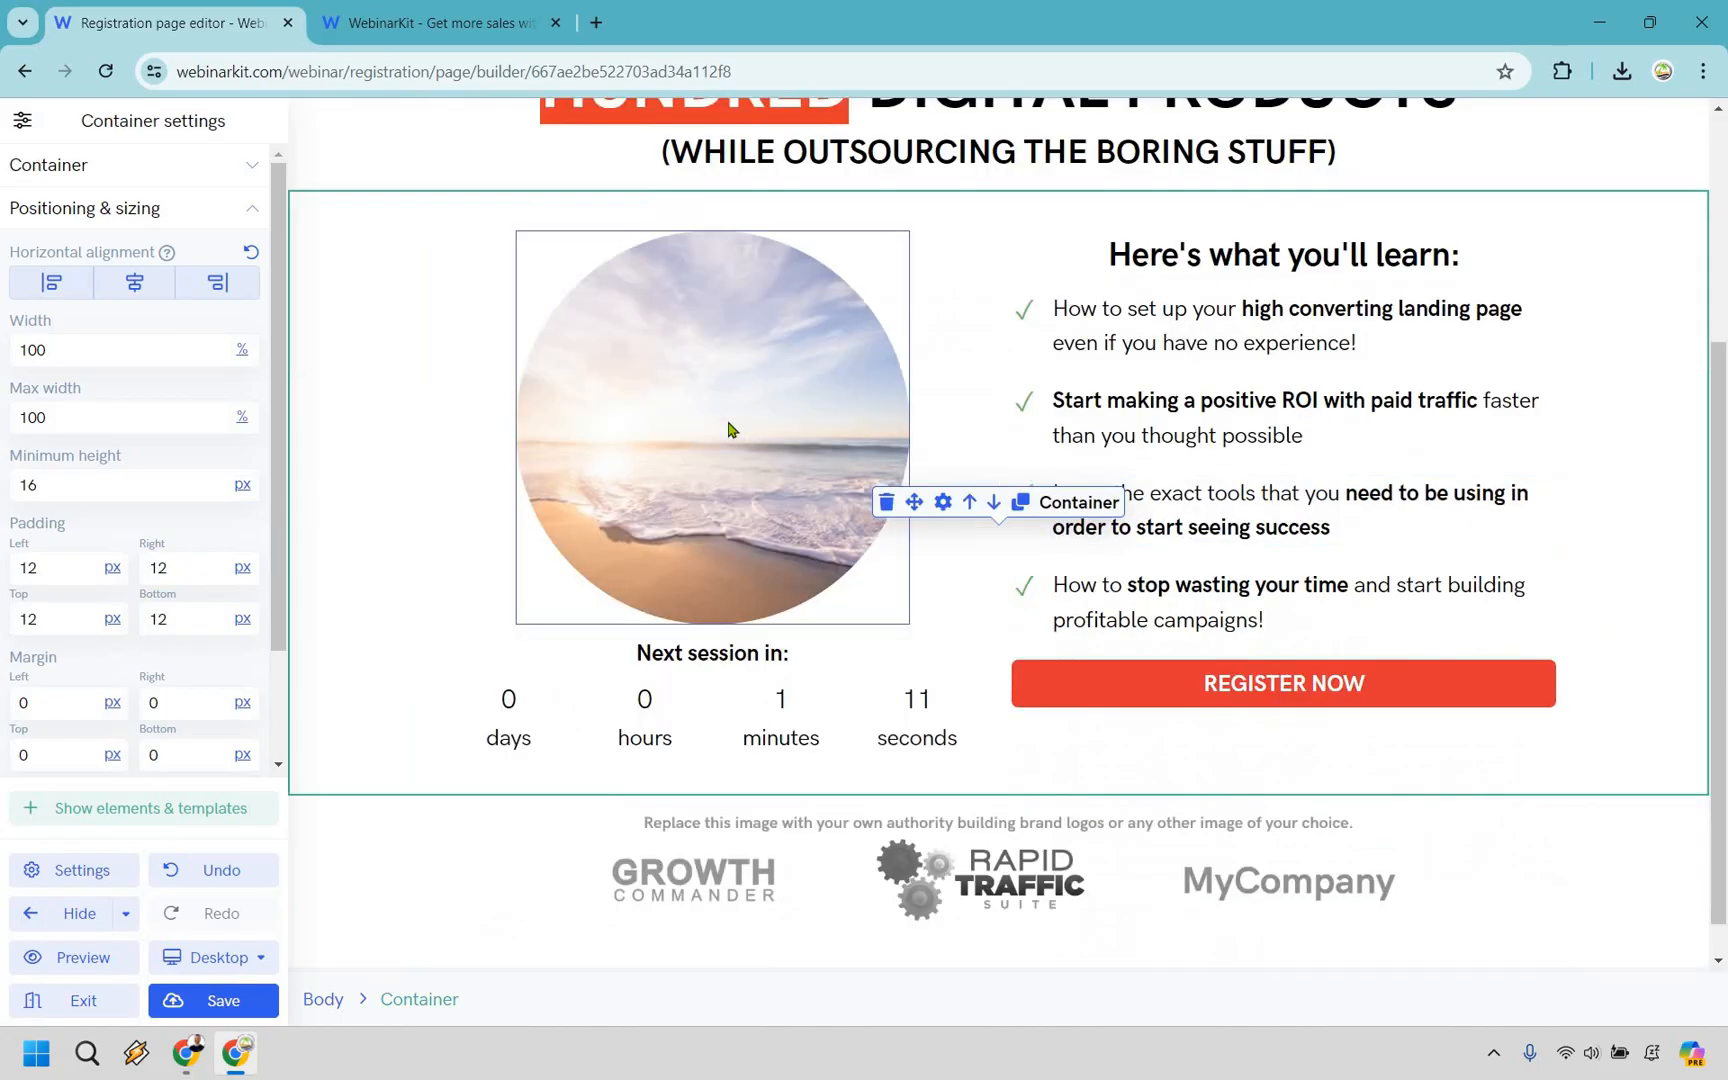
pyautogui.click(658, 252)
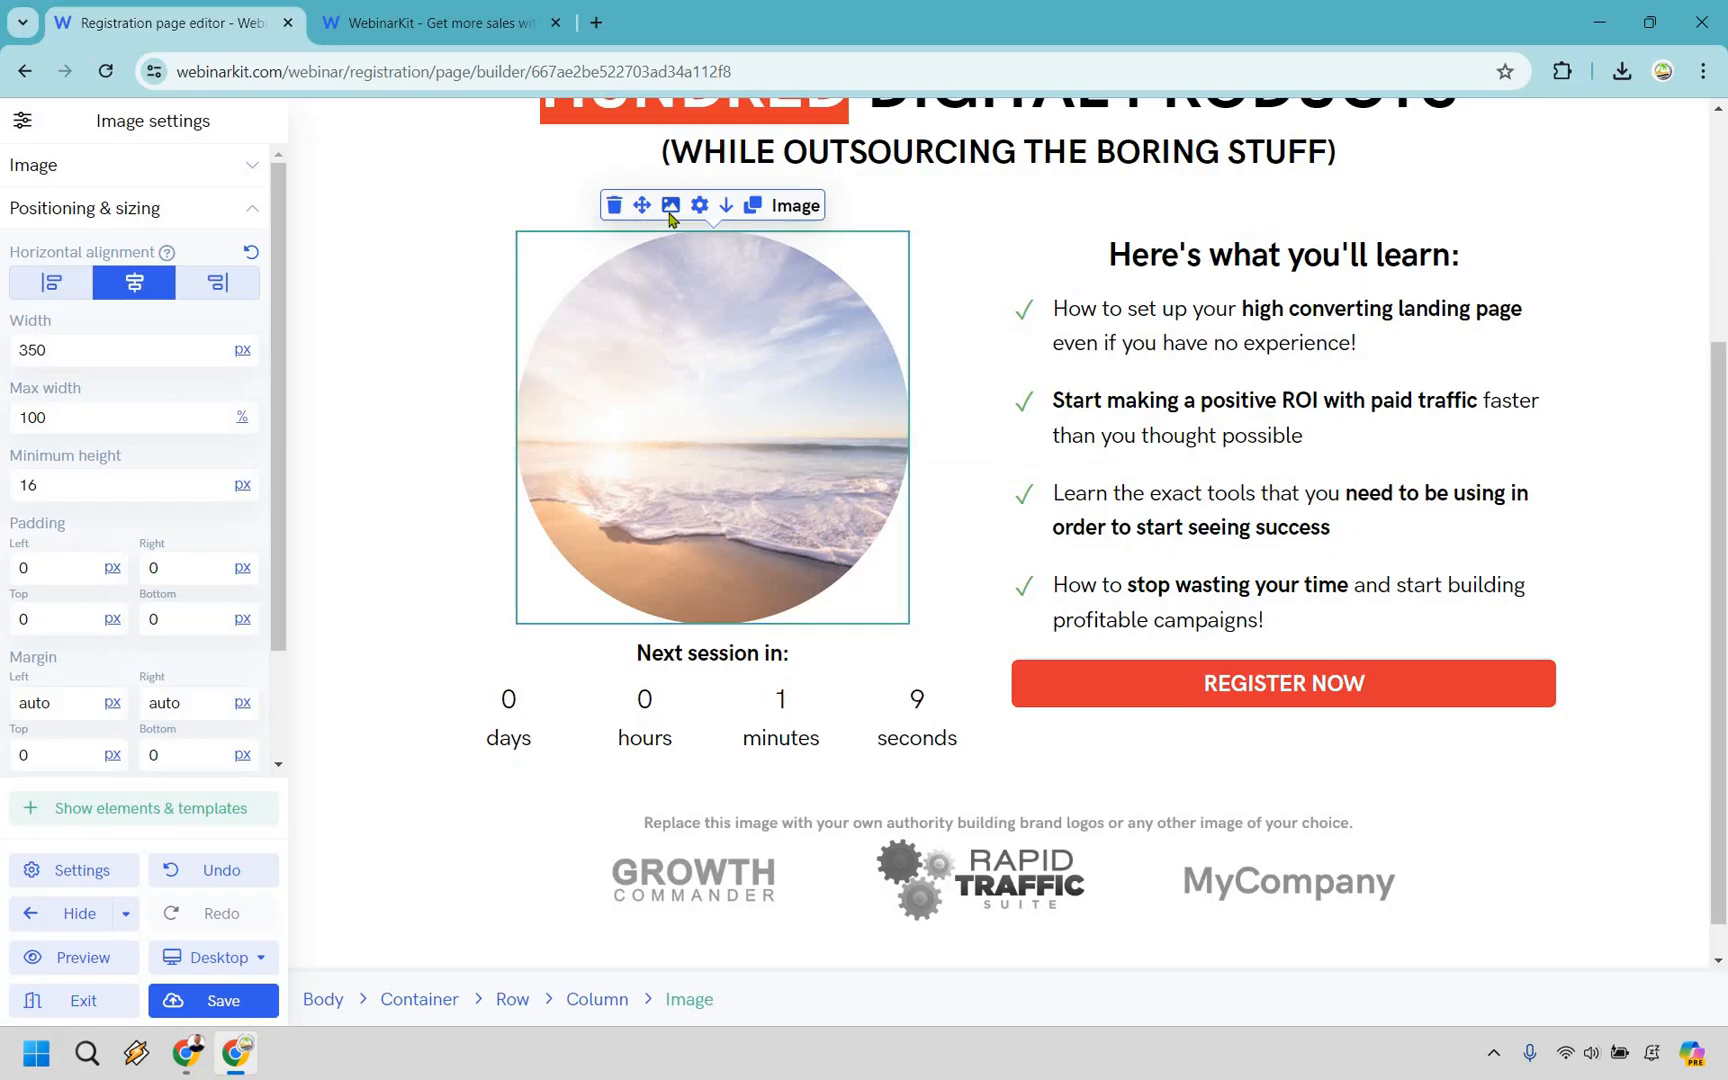
pyautogui.click(669, 210)
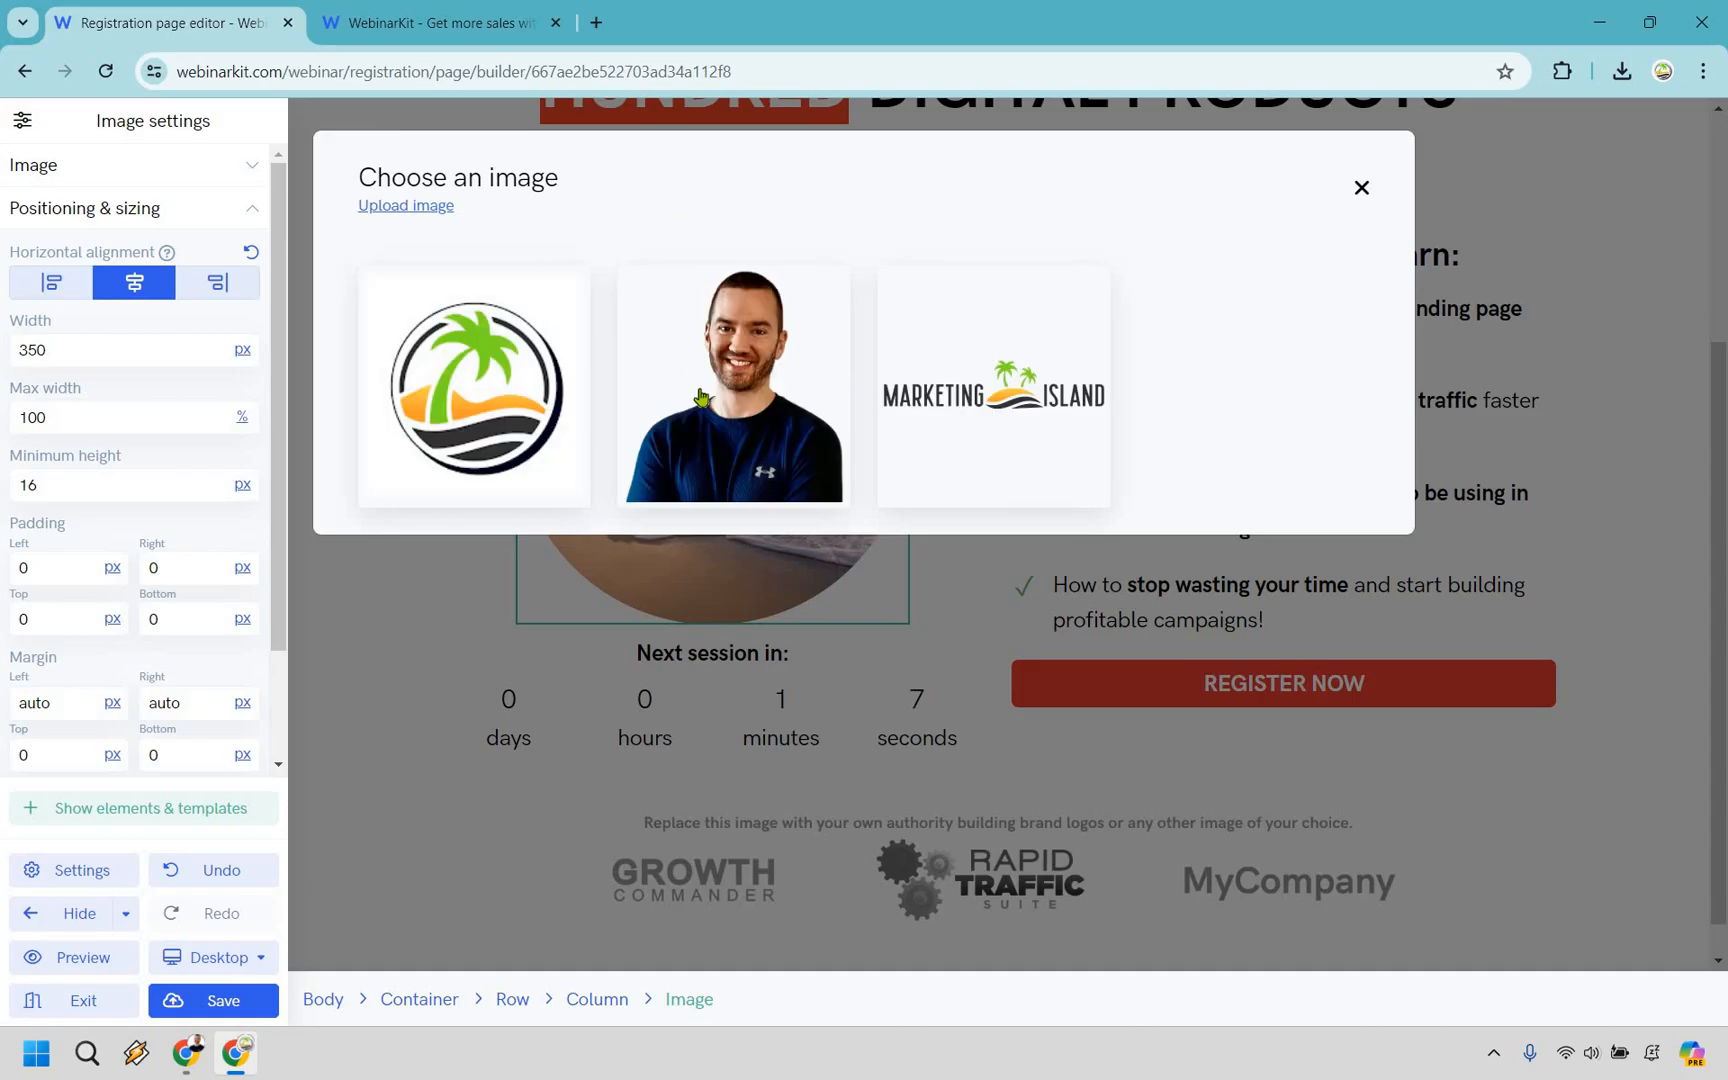
pyautogui.click(685, 400)
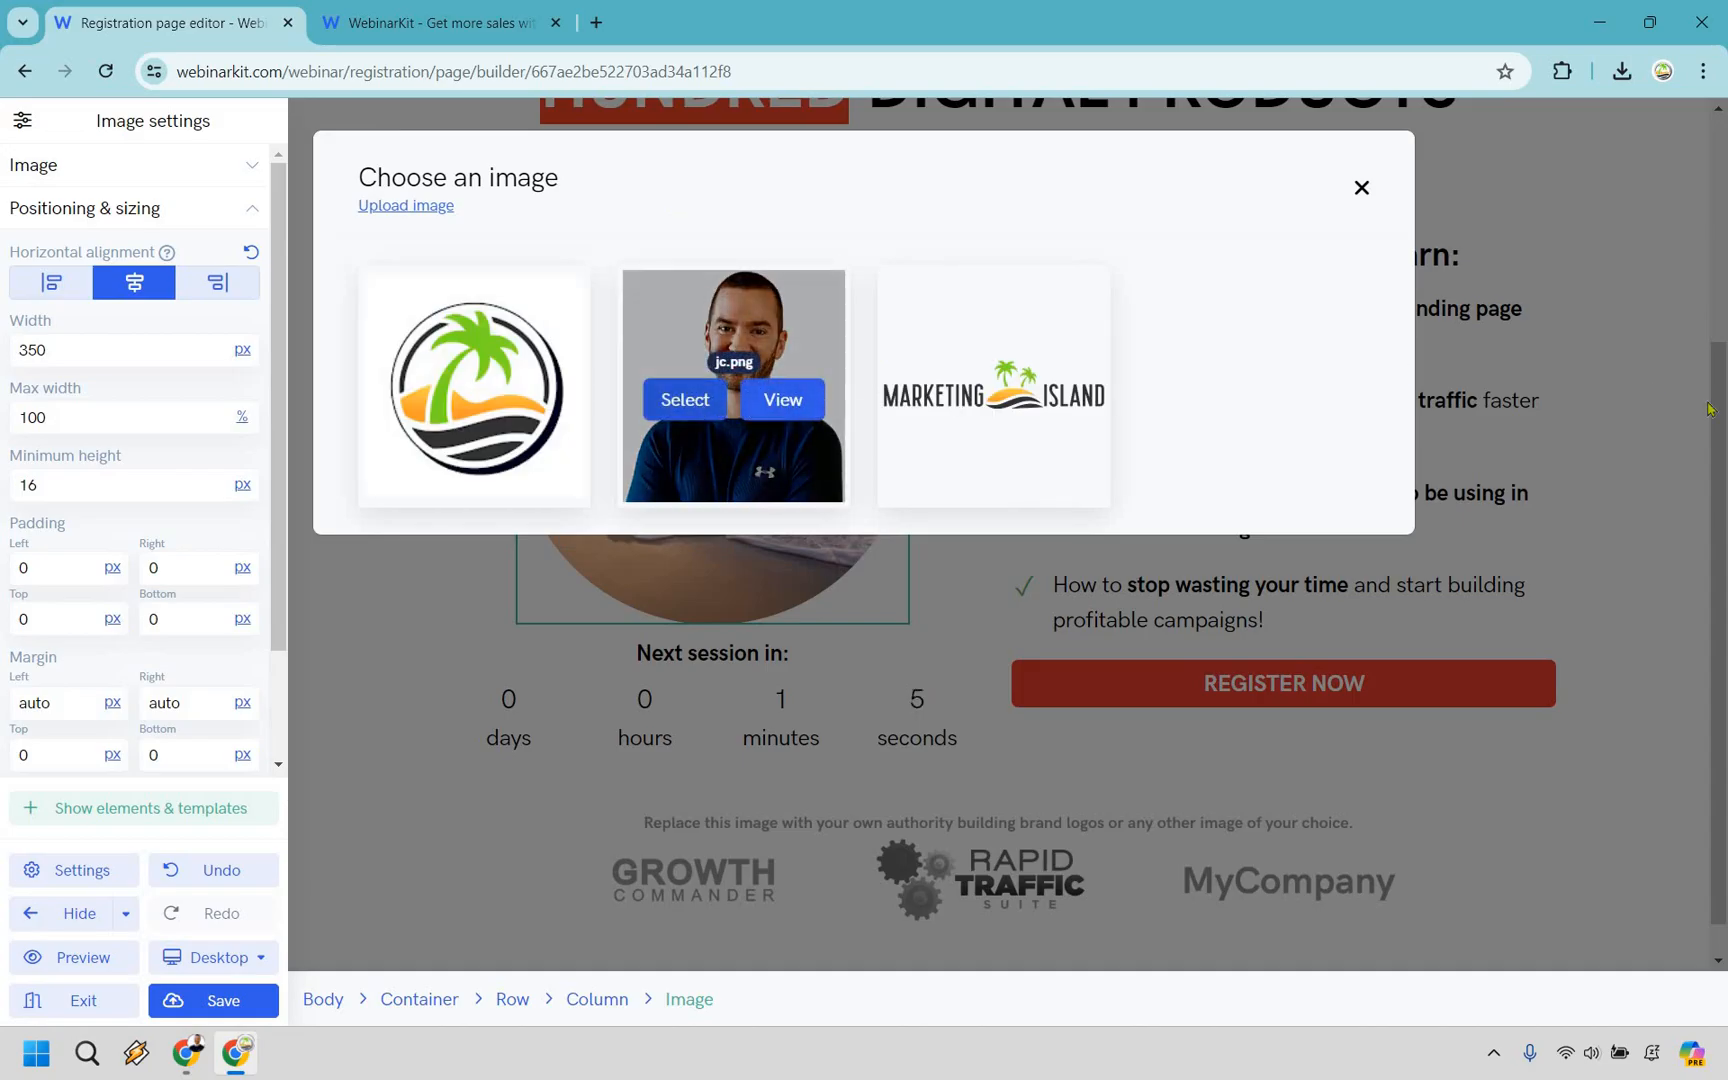
pyautogui.click(1118, 764)
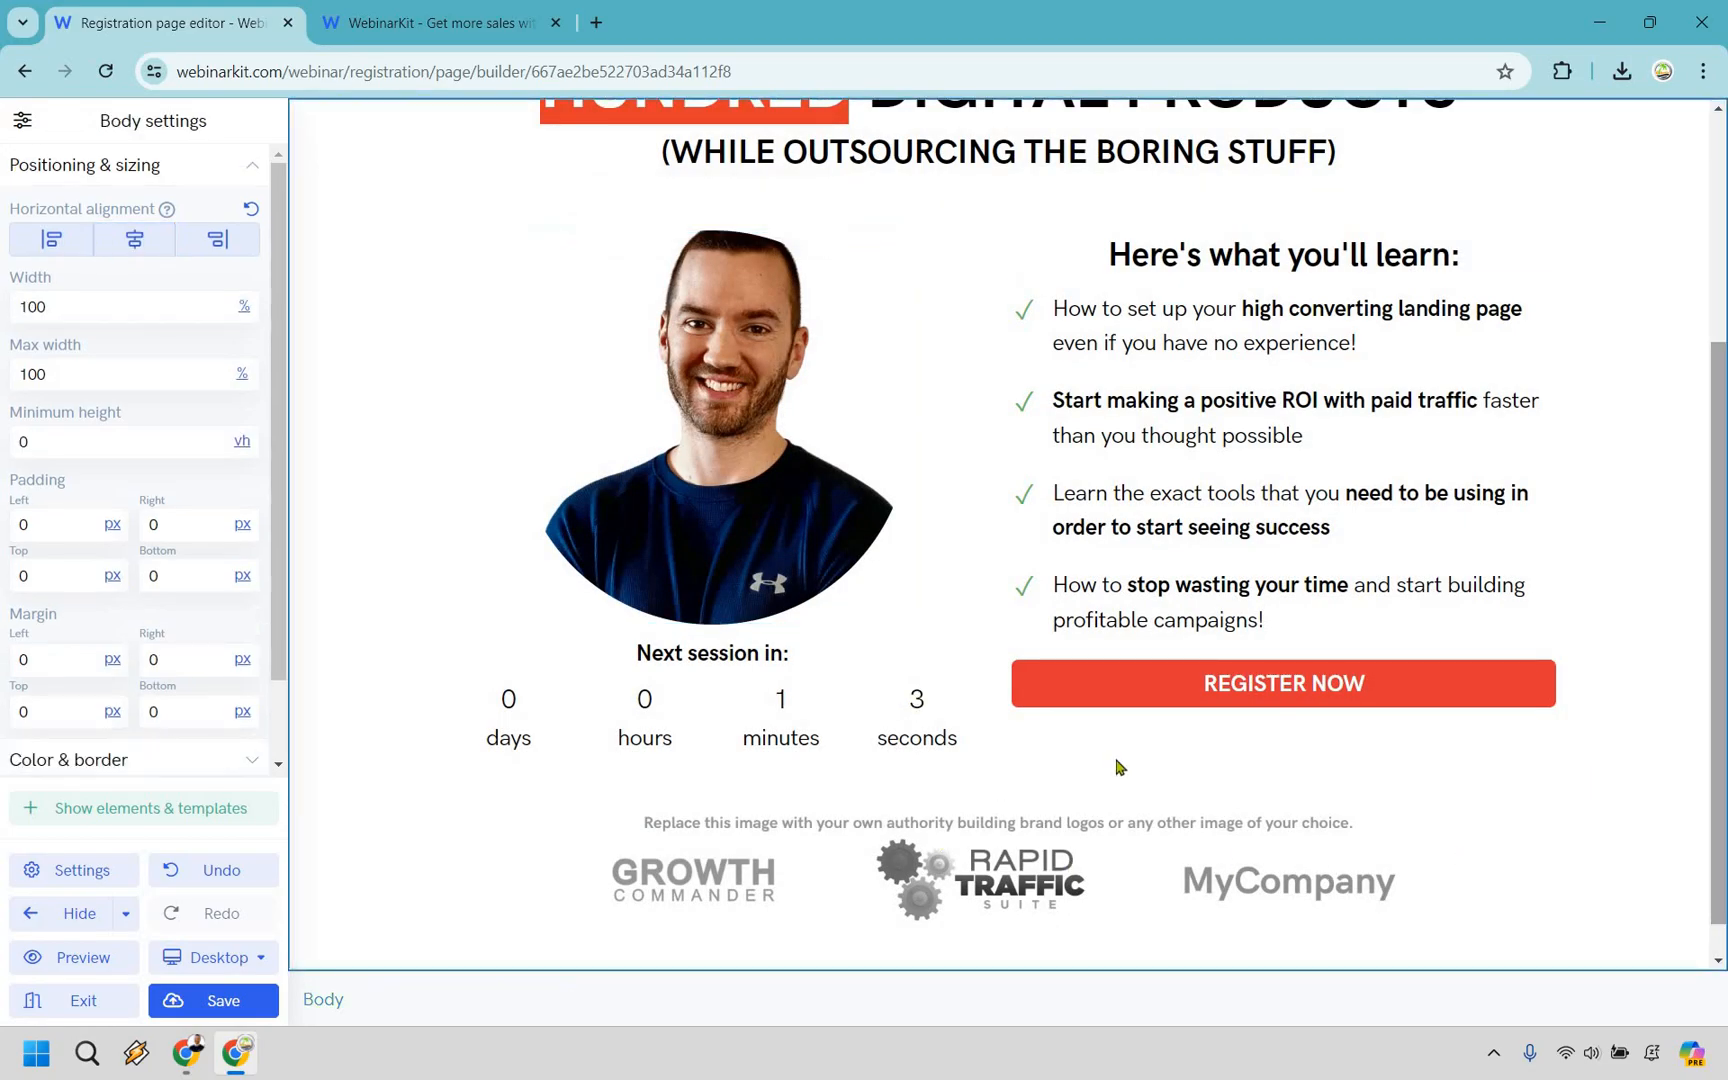
# Delete the placeholder image with the company logos below the countdown and registration button.
pyautogui.scroll(-1, 1207, 802)
pyautogui.click(1132, 808)
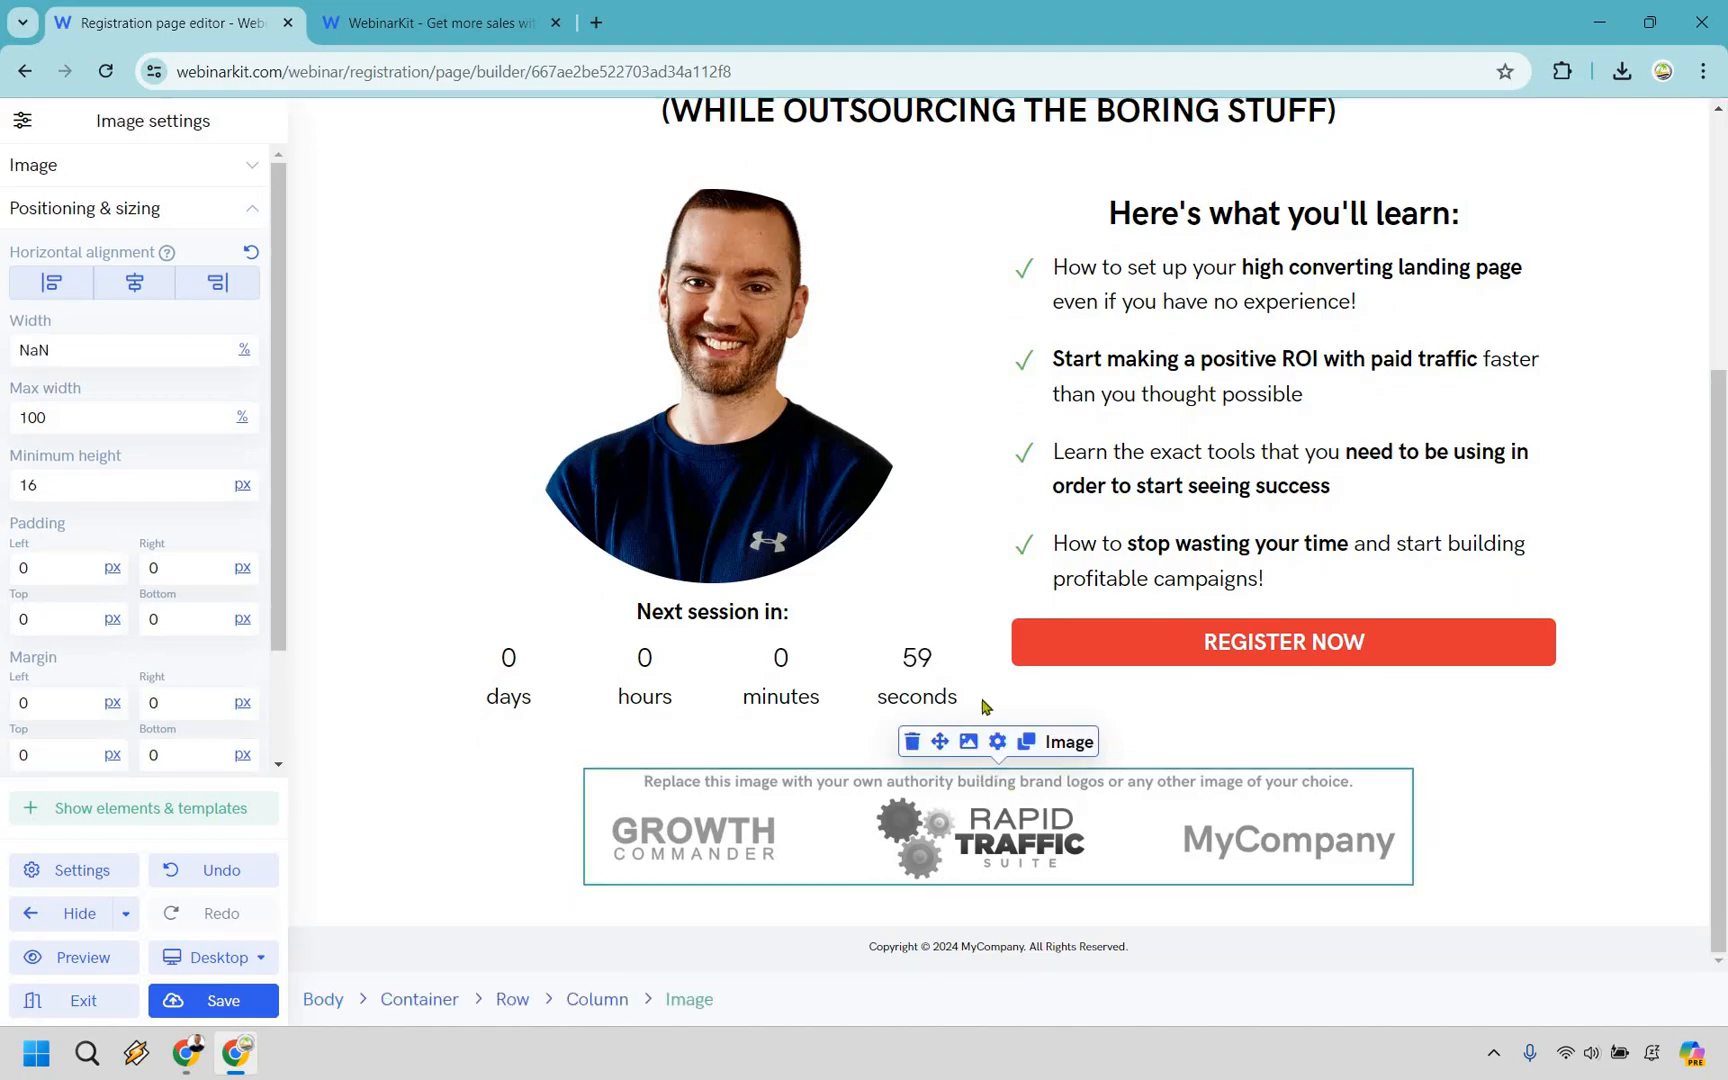
pyautogui.press('Delete')
# Examine the "Here's what you'll learn" bullet list and look over the edited registration page.
pyautogui.scroll(2, 1219, 432)
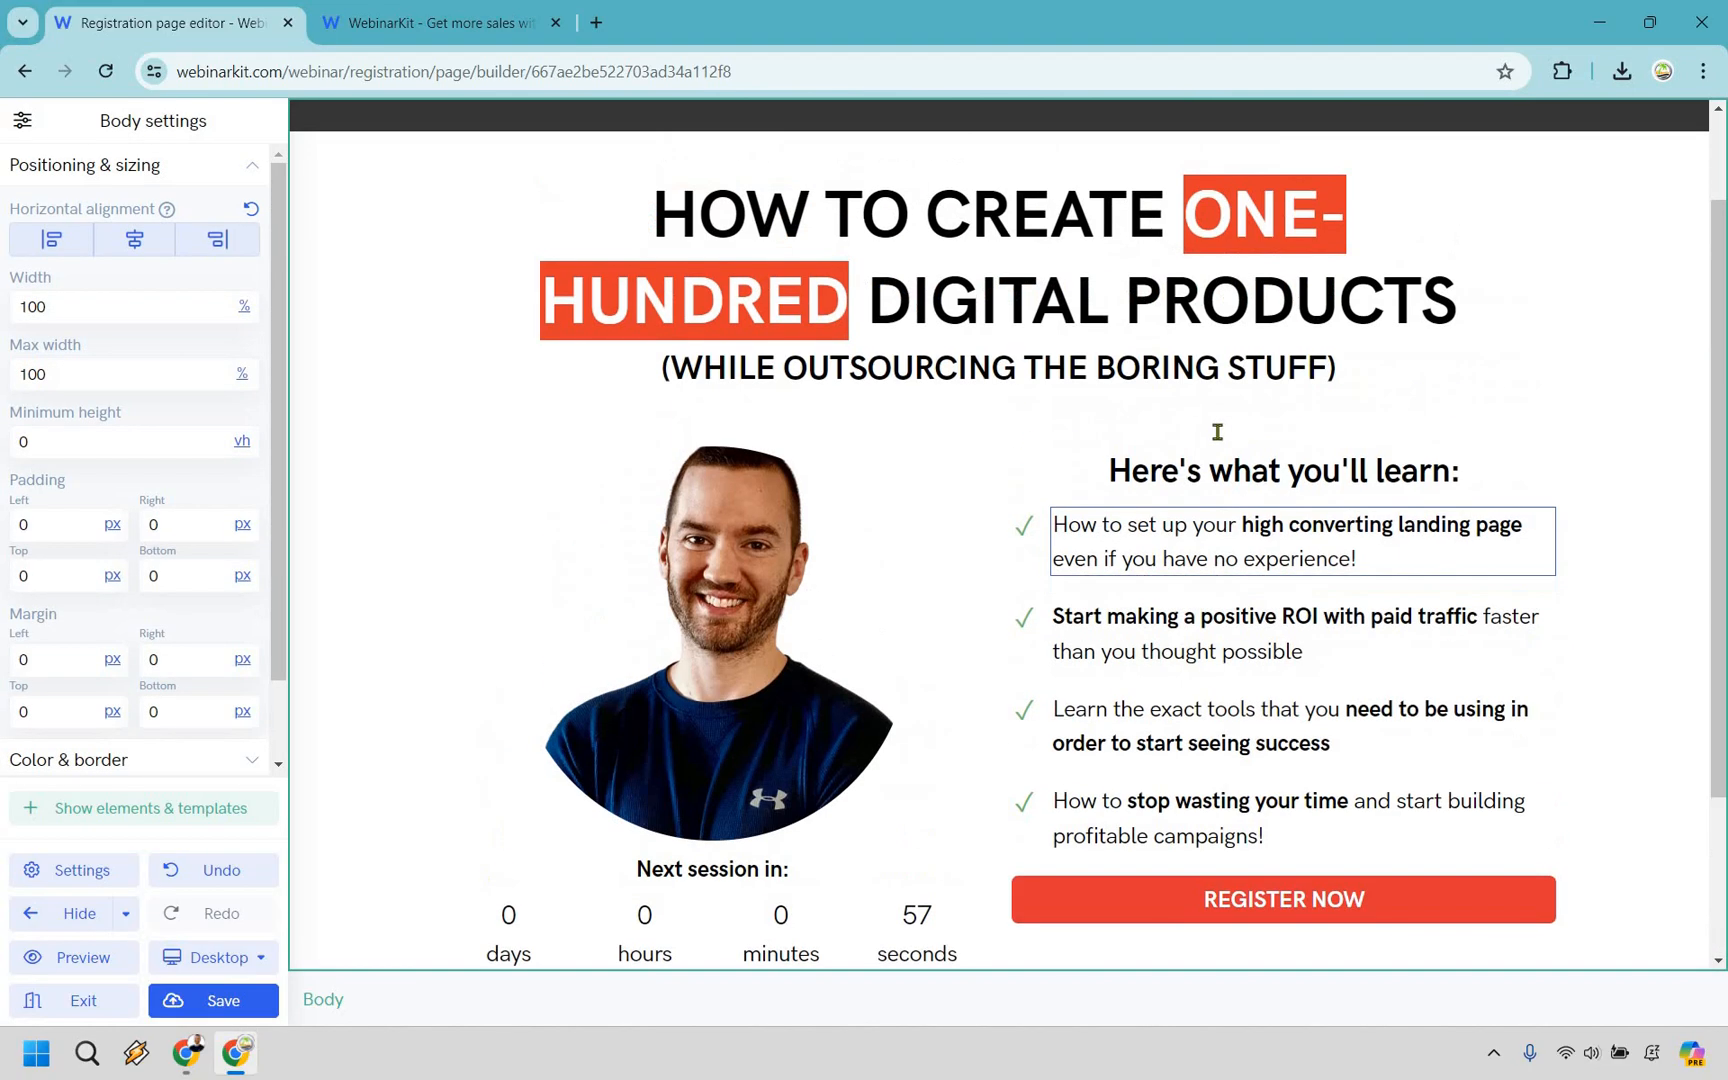
pyautogui.scroll(-1, 1230, 420)
pyautogui.click(1238, 410)
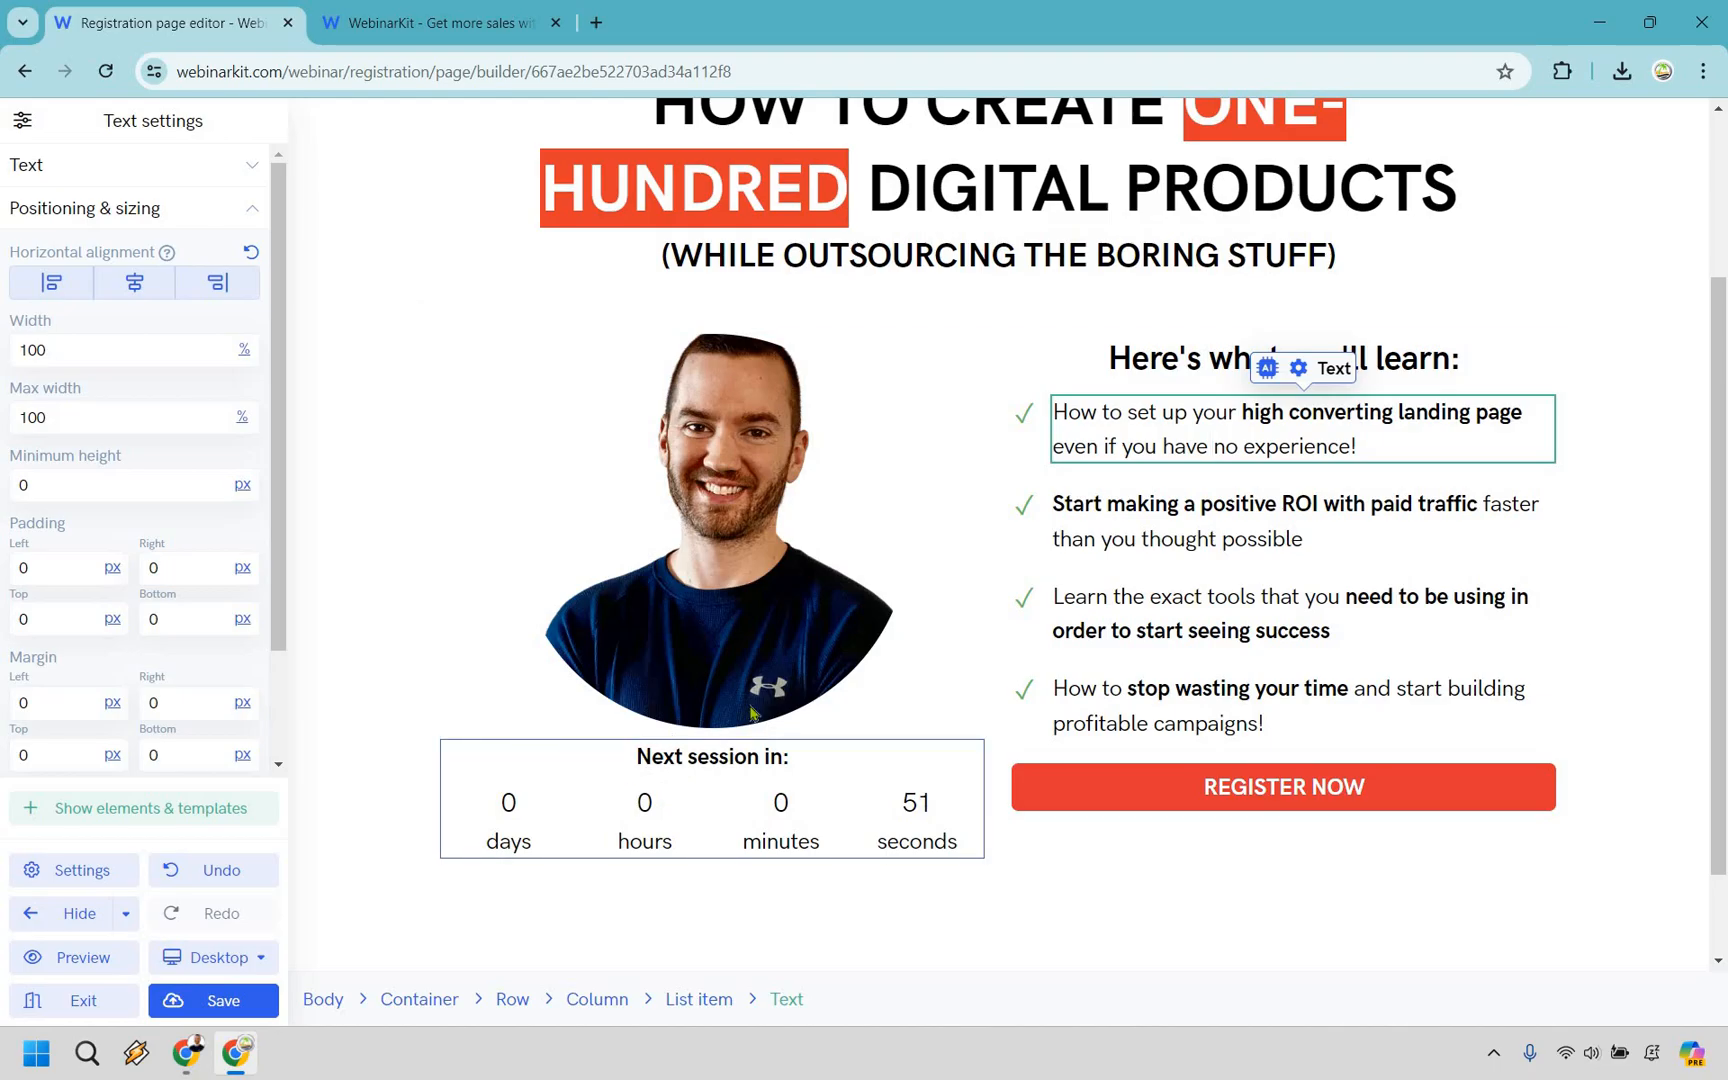
pyautogui.click(1647, 545)
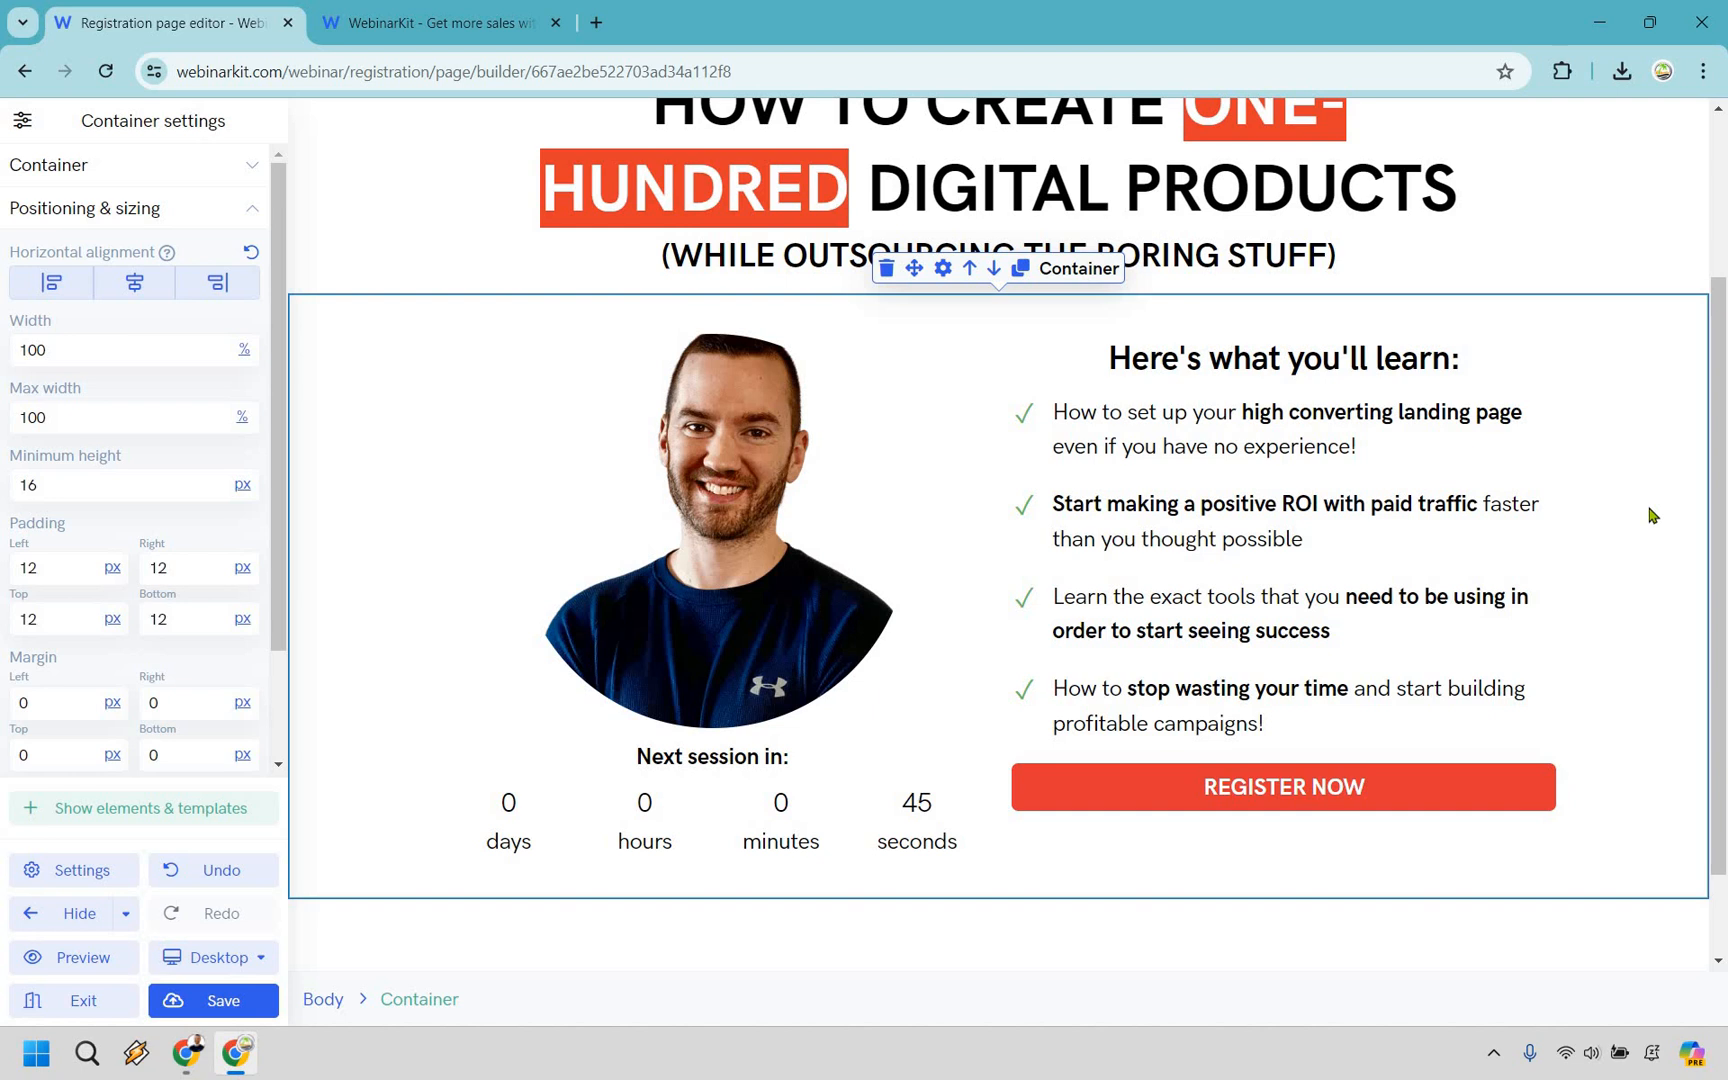
pyautogui.scroll(2, 1651, 514)
pyautogui.scroll(-2, 1585, 513)
pyautogui.scroll(2, 1585, 513)
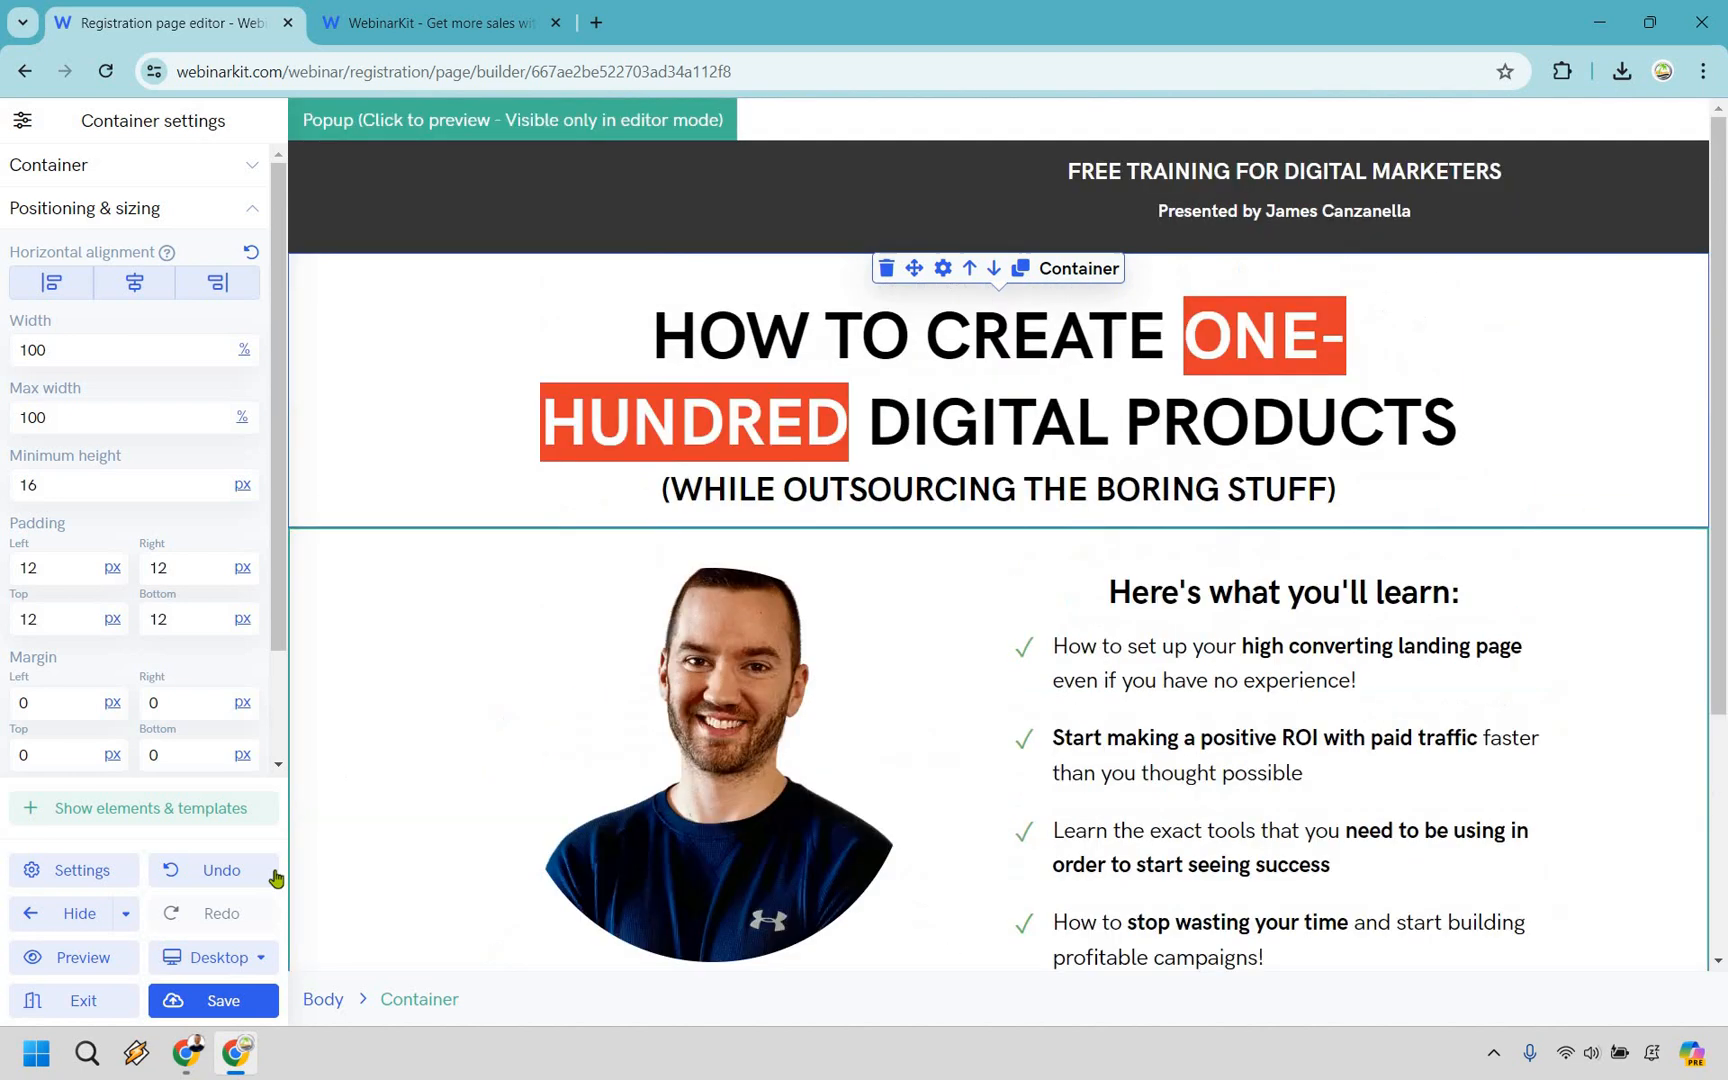
# Check the registration page in the tablet and mobile layouts and return to the desktop layout.
pyautogui.click(220, 957)
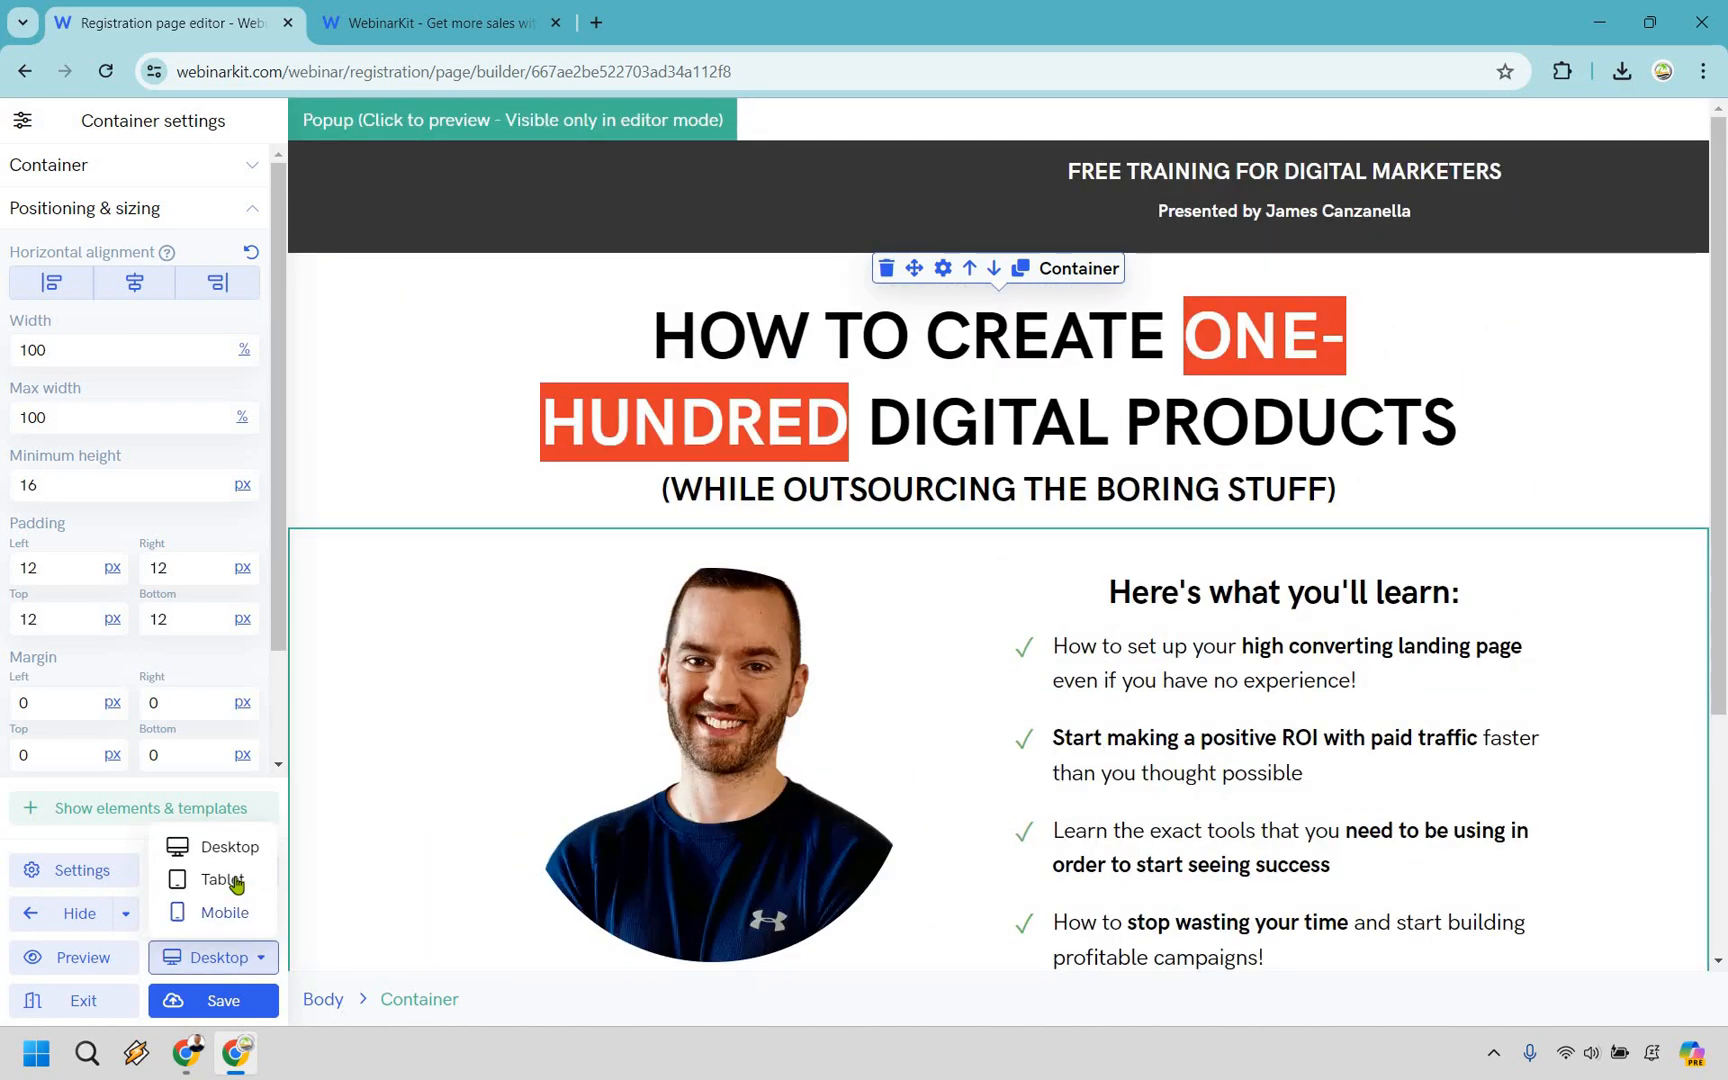
pyautogui.click(215, 887)
pyautogui.click(213, 957)
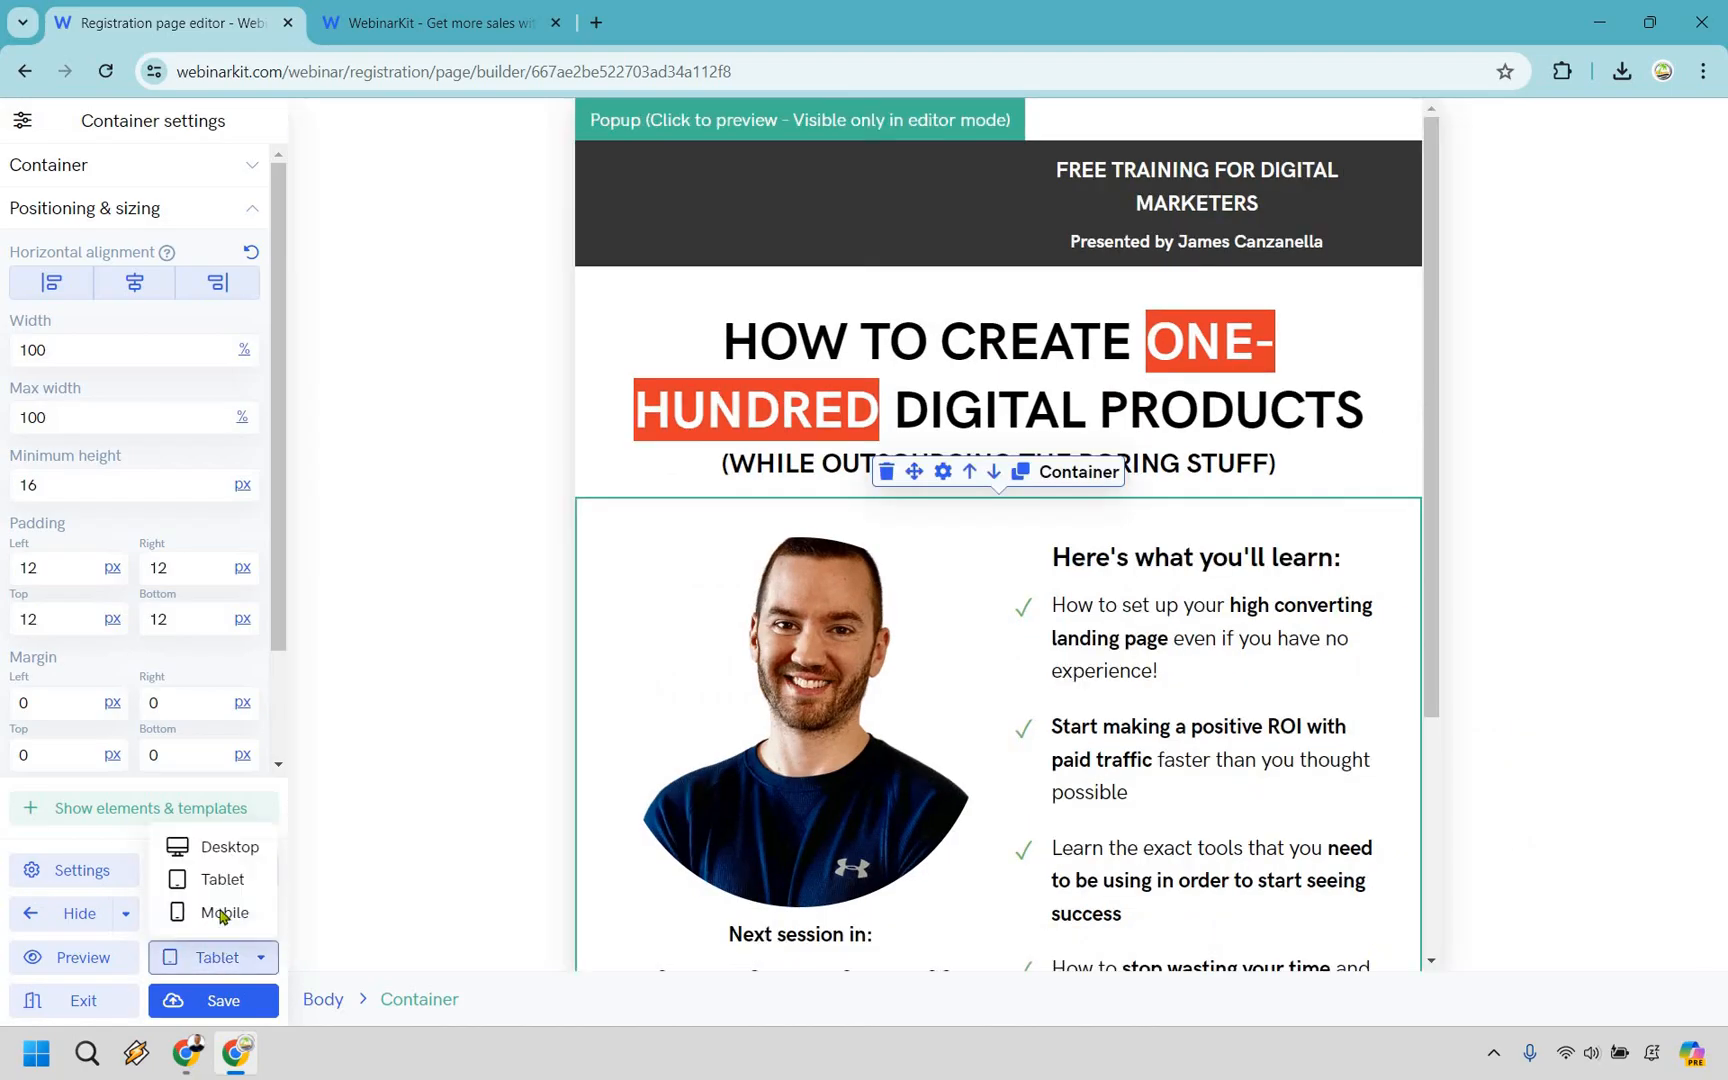
pyautogui.click(220, 914)
pyautogui.scroll(-3, 1116, 822)
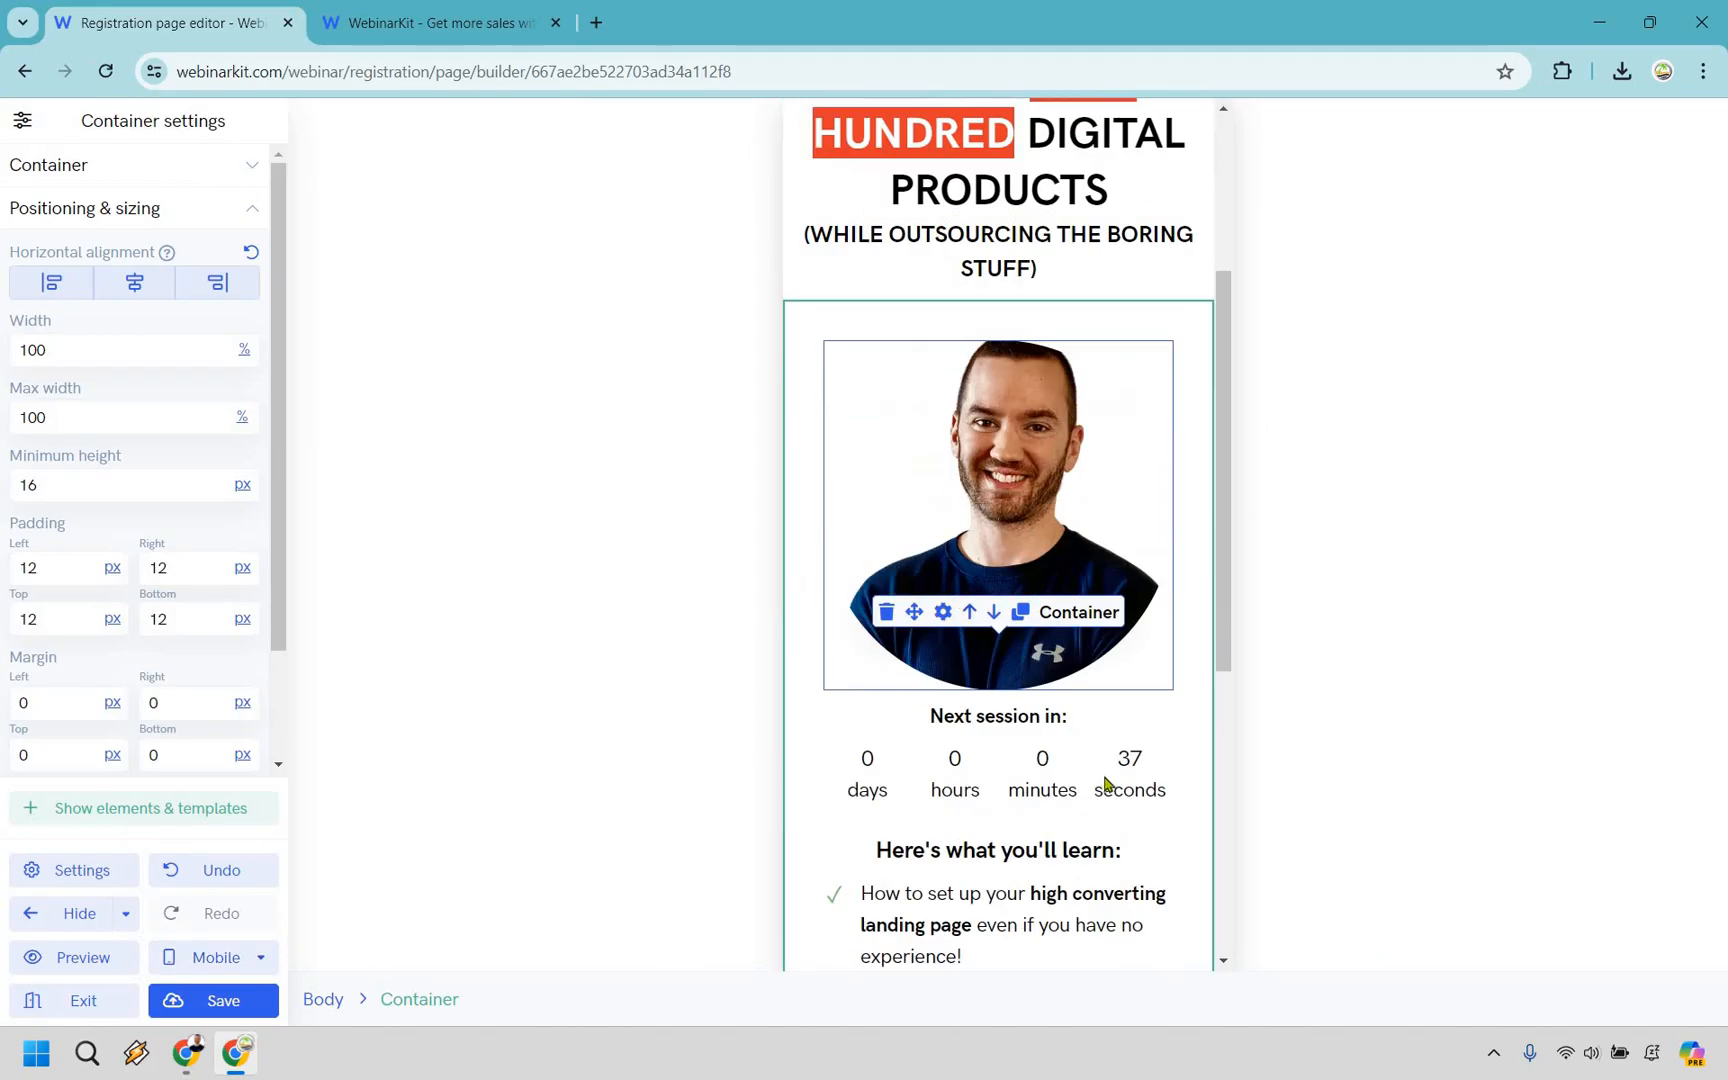
pyautogui.click(213, 957)
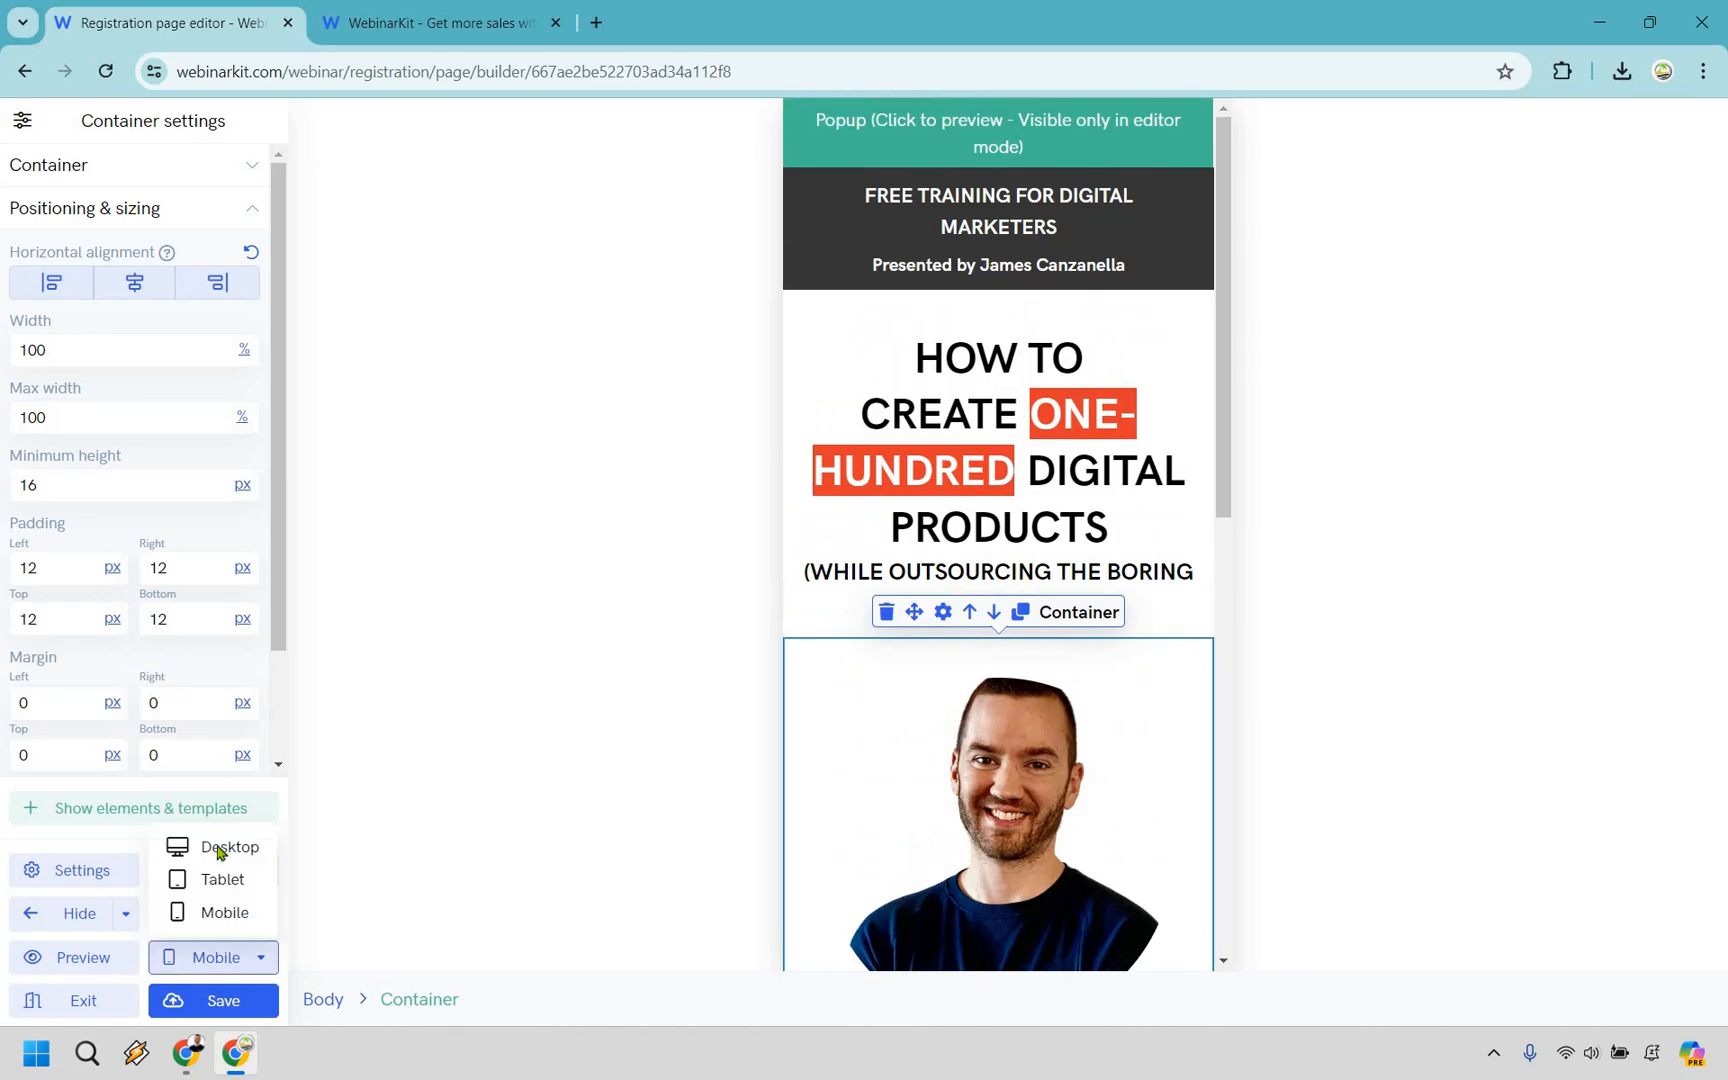
pyautogui.click(215, 843)
# Save the edited registration page, exit its editor and open the webinar's thank you page builder.
pyautogui.click(224, 1002)
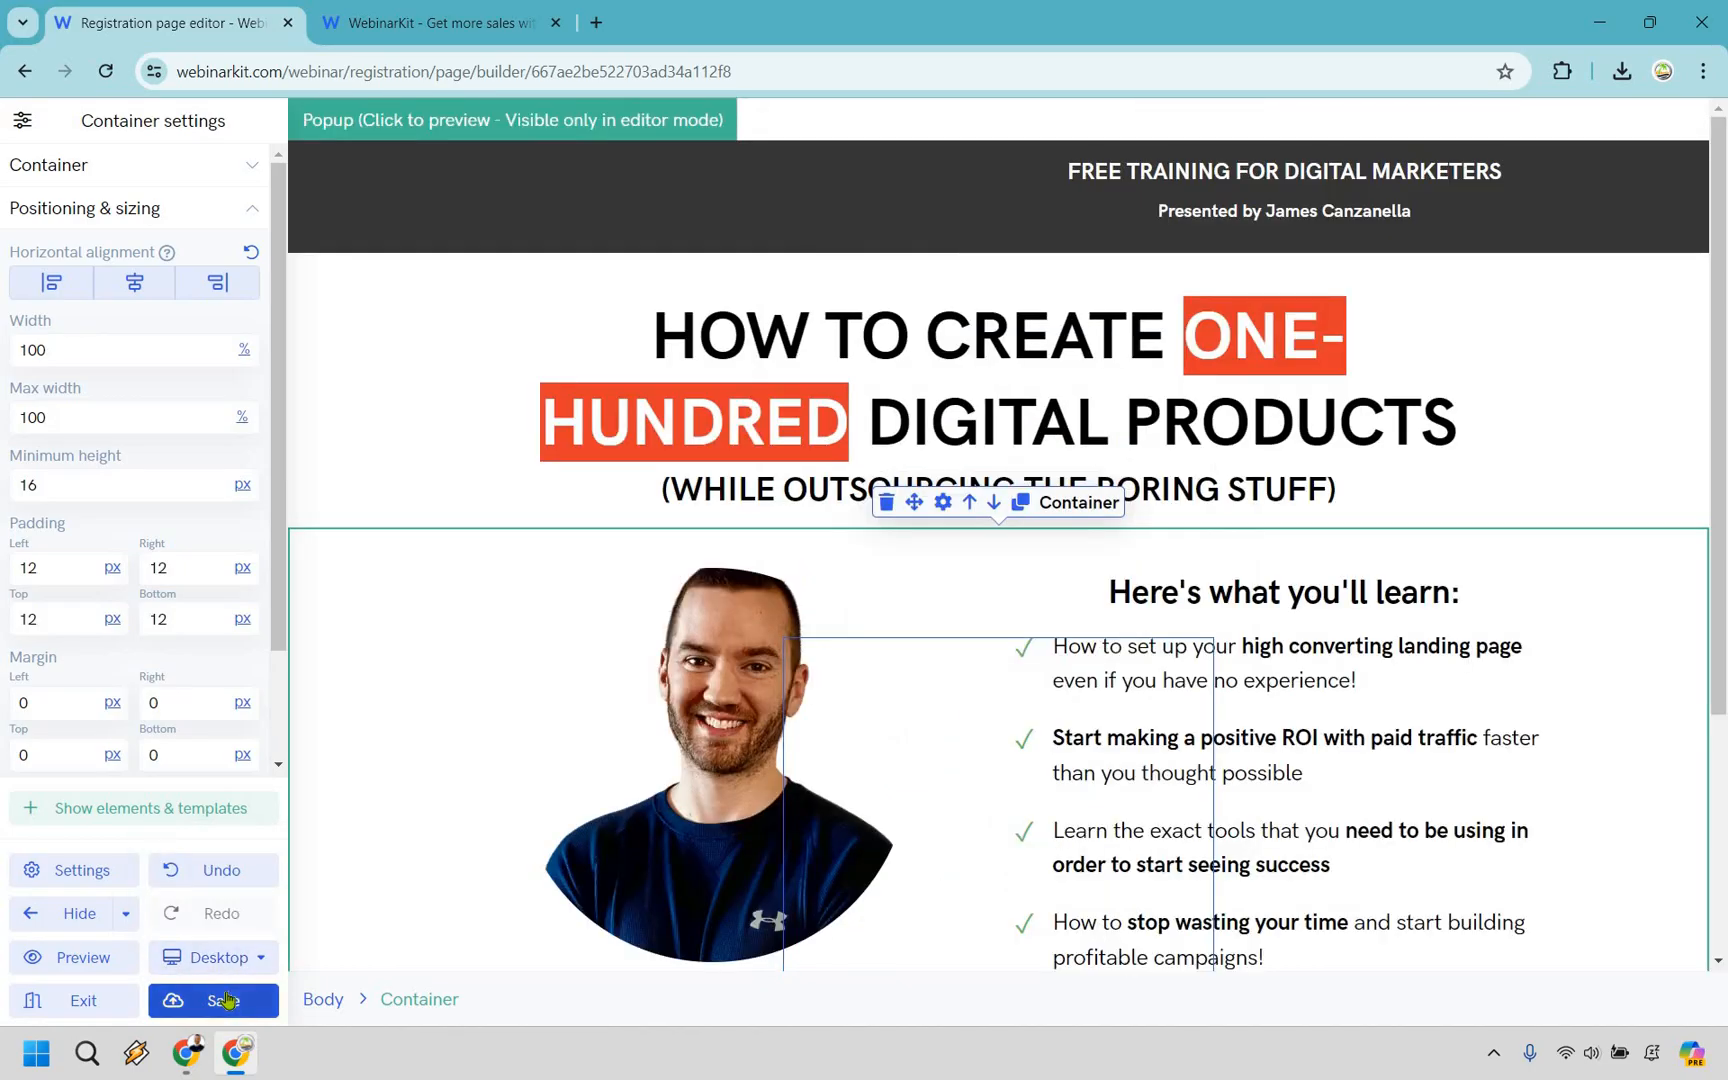
pyautogui.click(82, 1003)
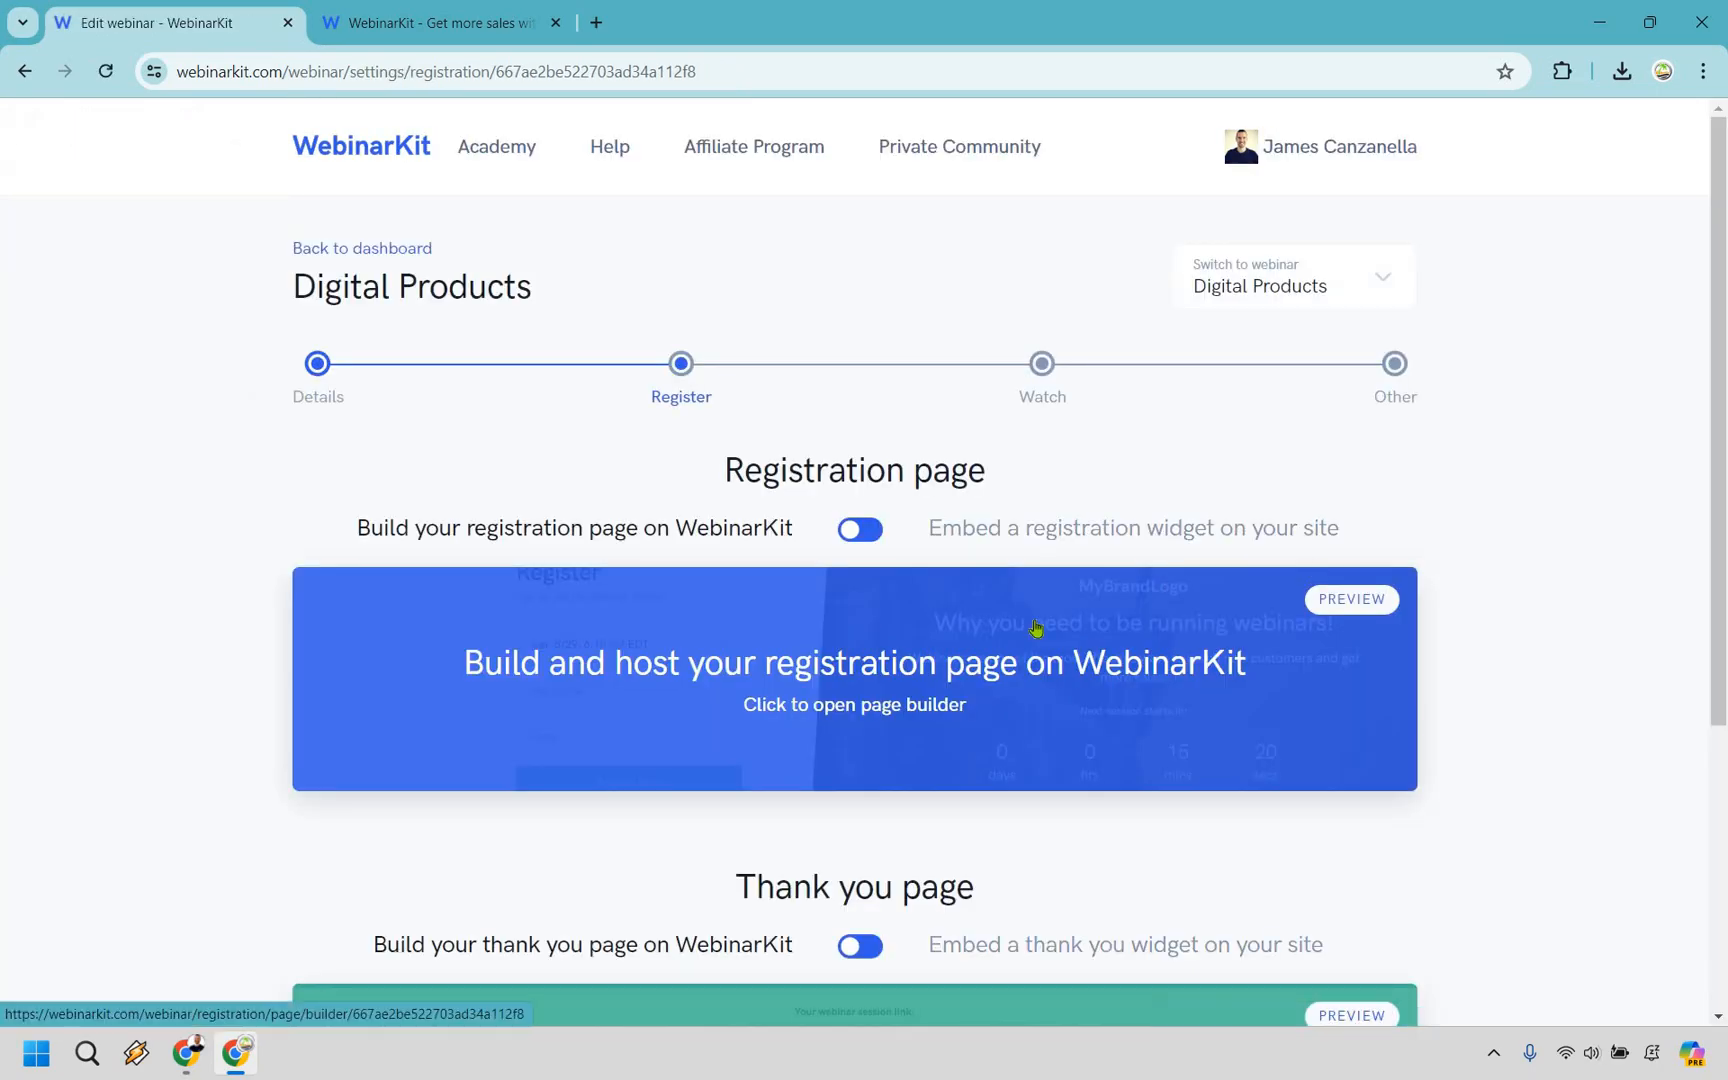
pyautogui.scroll(-5, 815, 662)
pyautogui.click(815, 662)
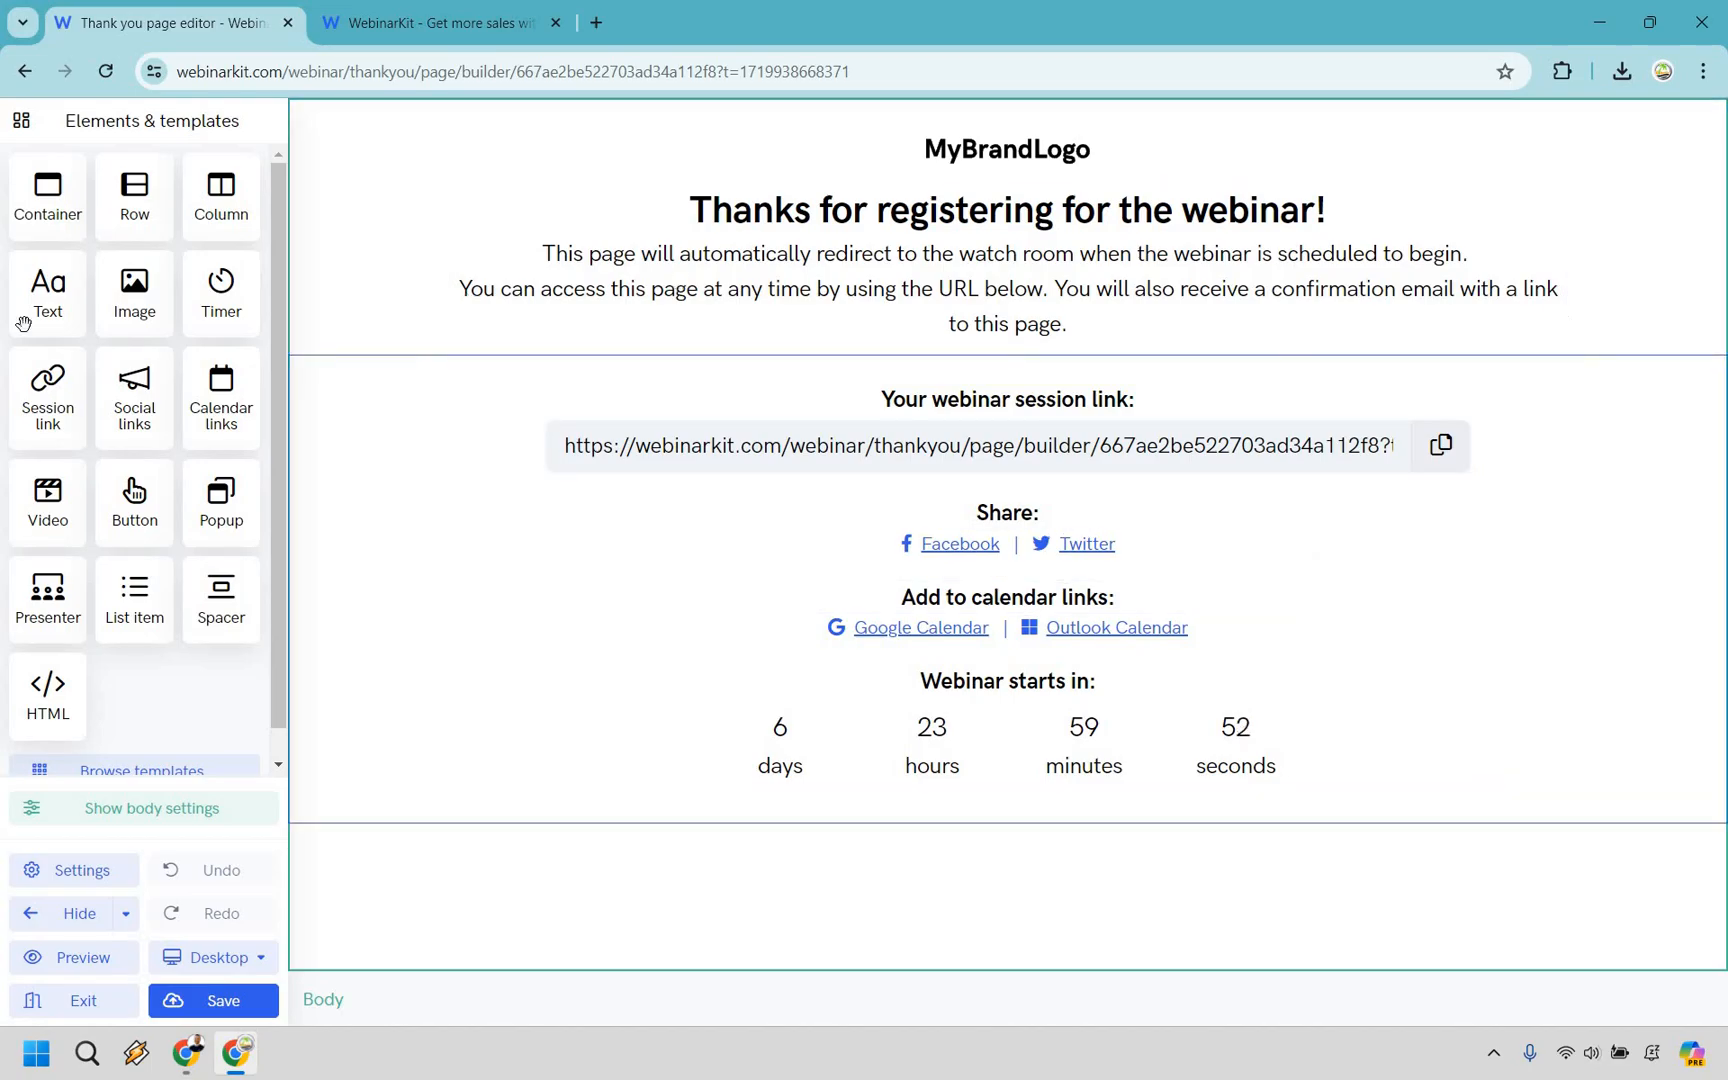
# Try an extra session link element above the existing session link on the thank you page and undo the addition.
pyautogui.moveTo(35, 349); pyautogui.dragTo(1478, 393)
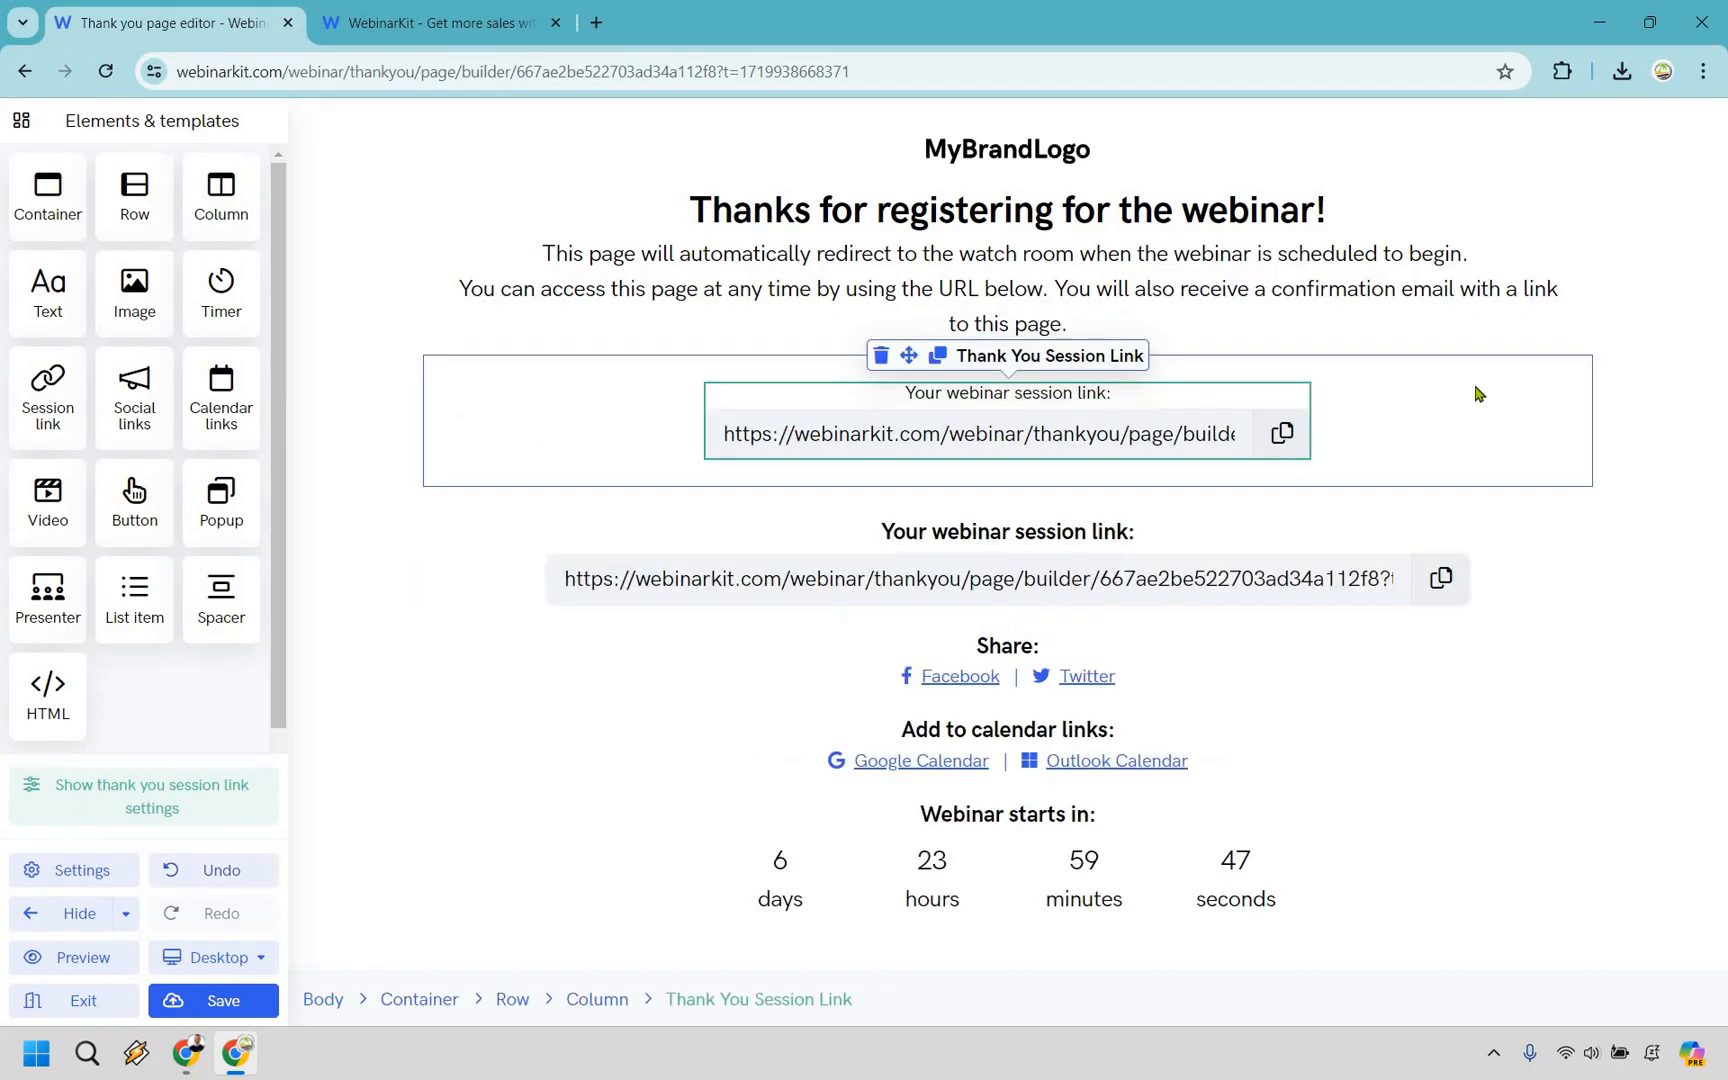
pyautogui.click(208, 872)
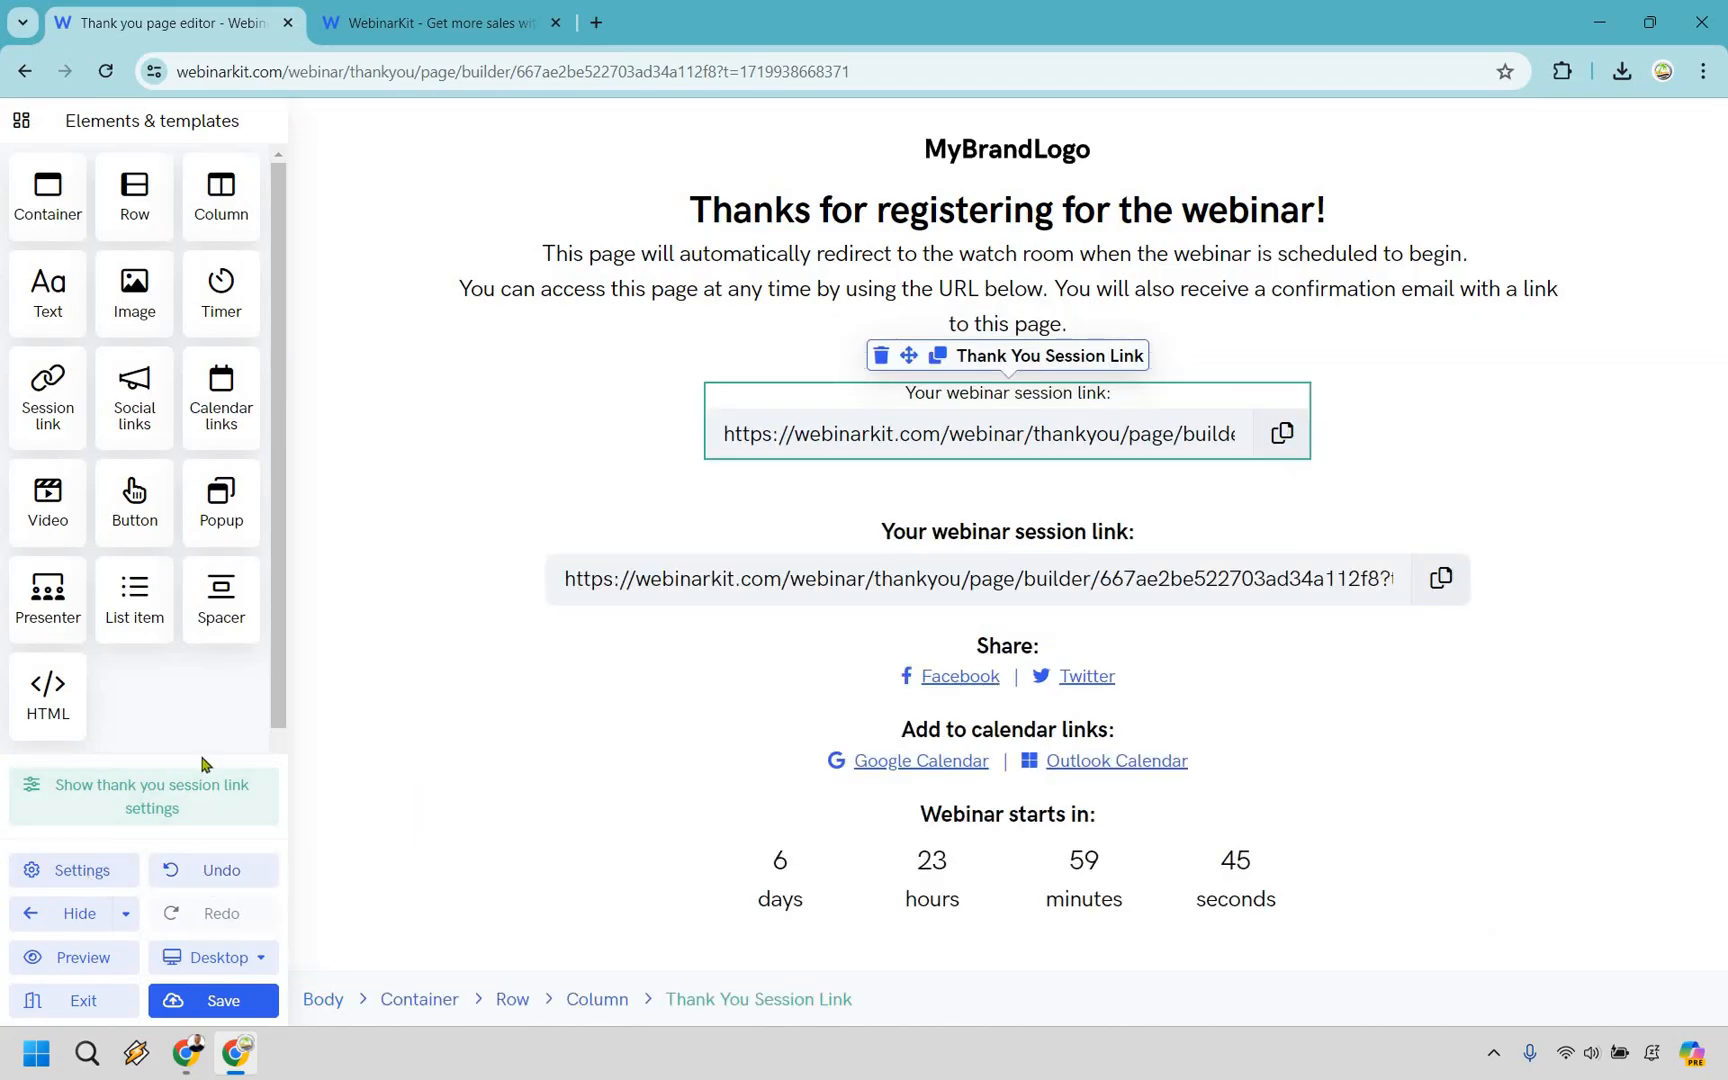